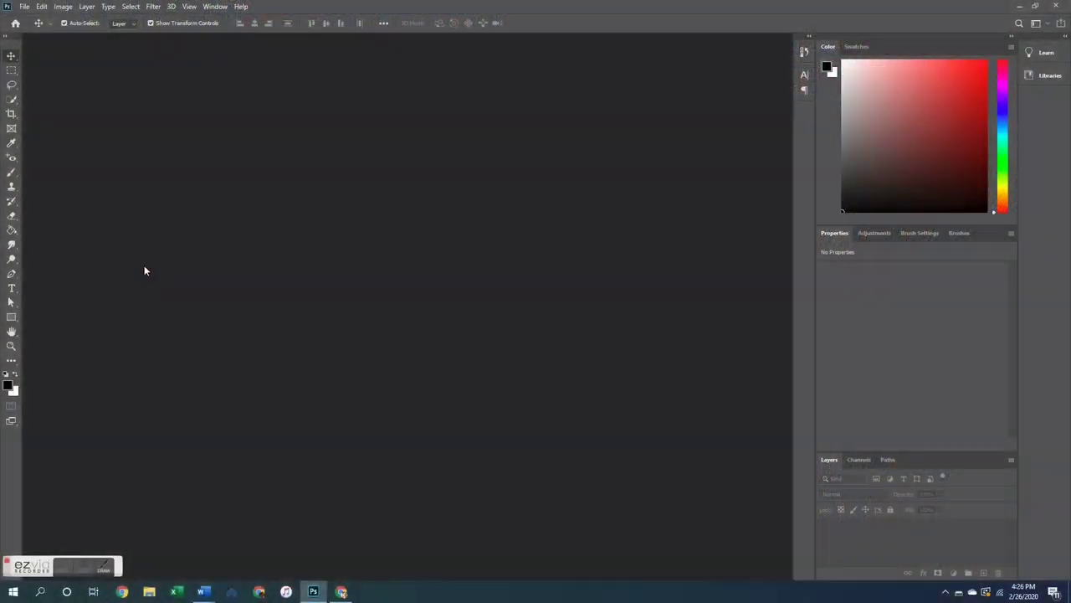
Open IMG_7296.jpg through the File > Open dialog
click(24, 6)
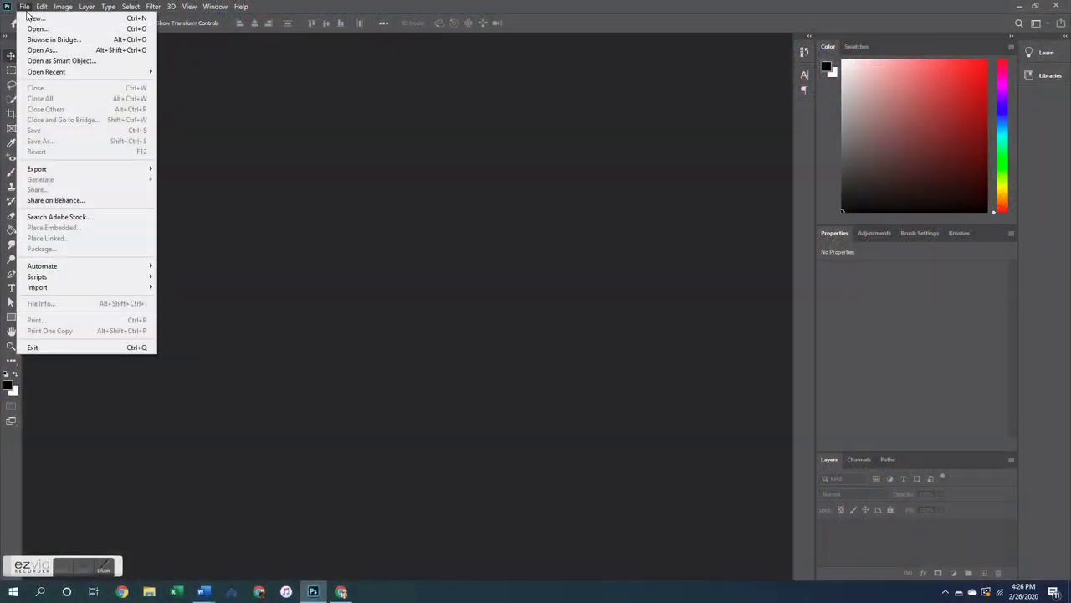
click(44, 31)
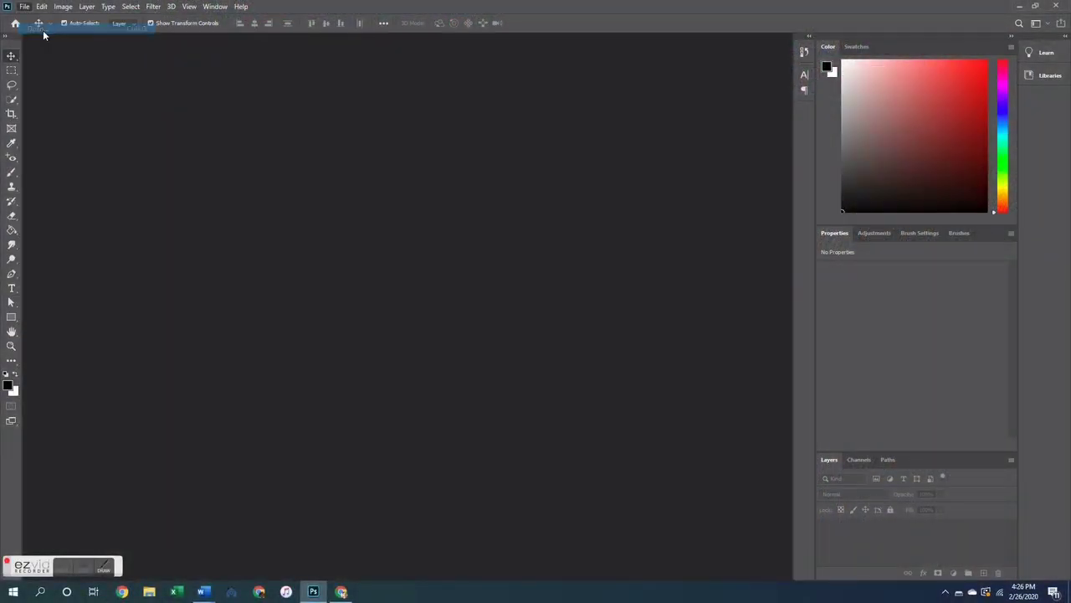
double_click(132, 94)
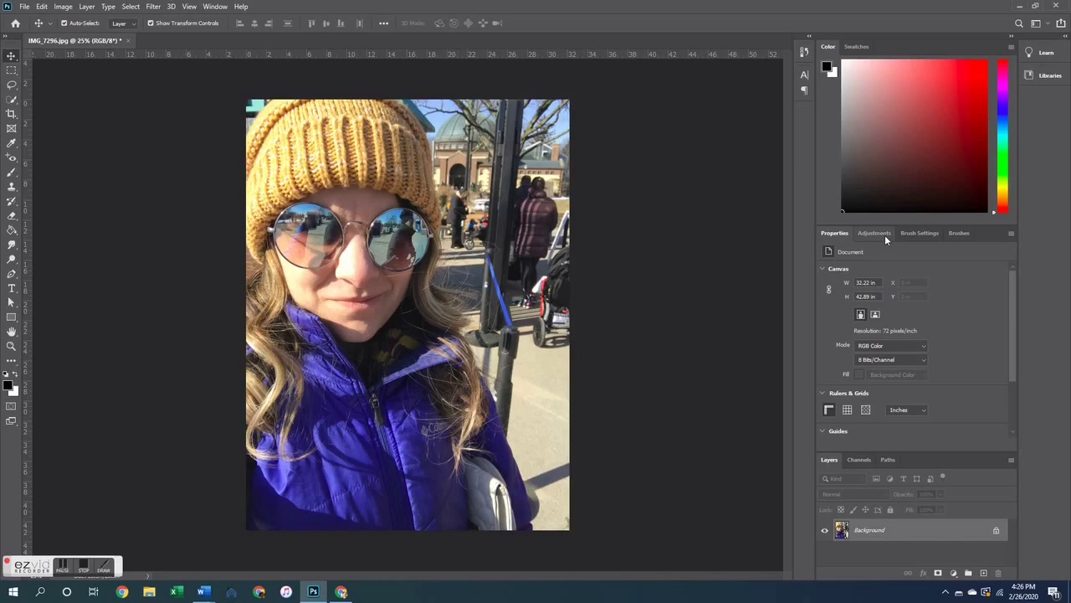
Crop the photo to 2.75 × 3.75 in at 300 px/in, shifting it slightly right
click(10, 115)
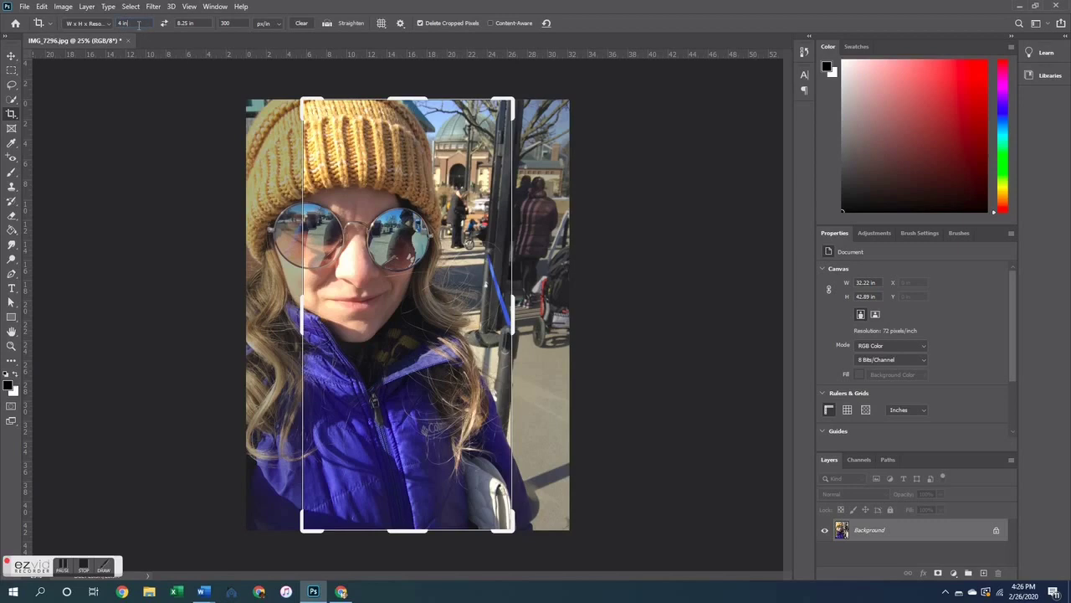
click(138, 25)
text(3.75)
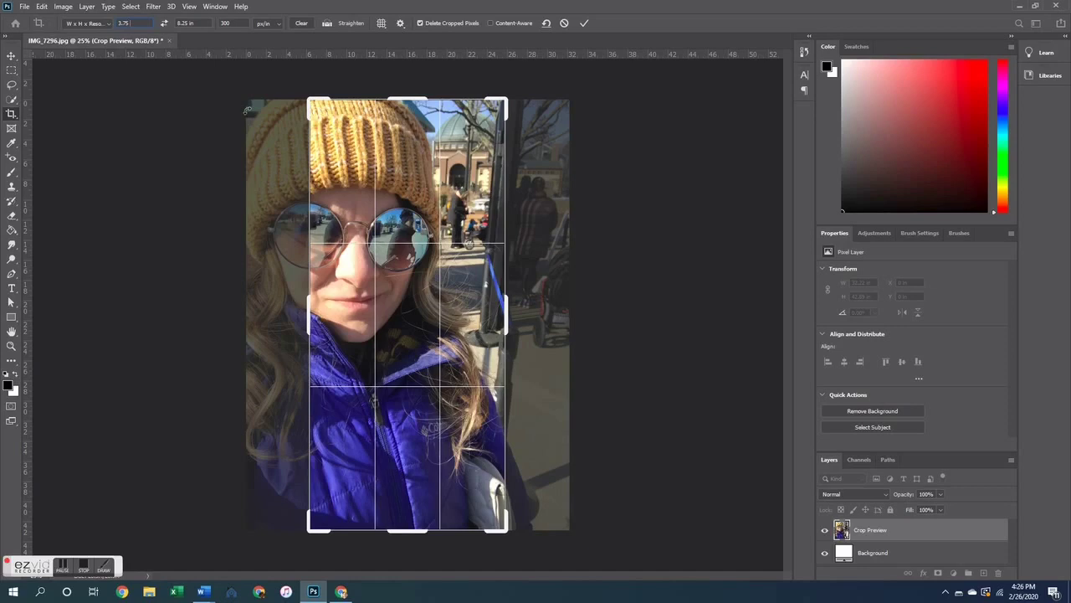
key(Tab)
key(Tab)
key(Tab)
text(2)
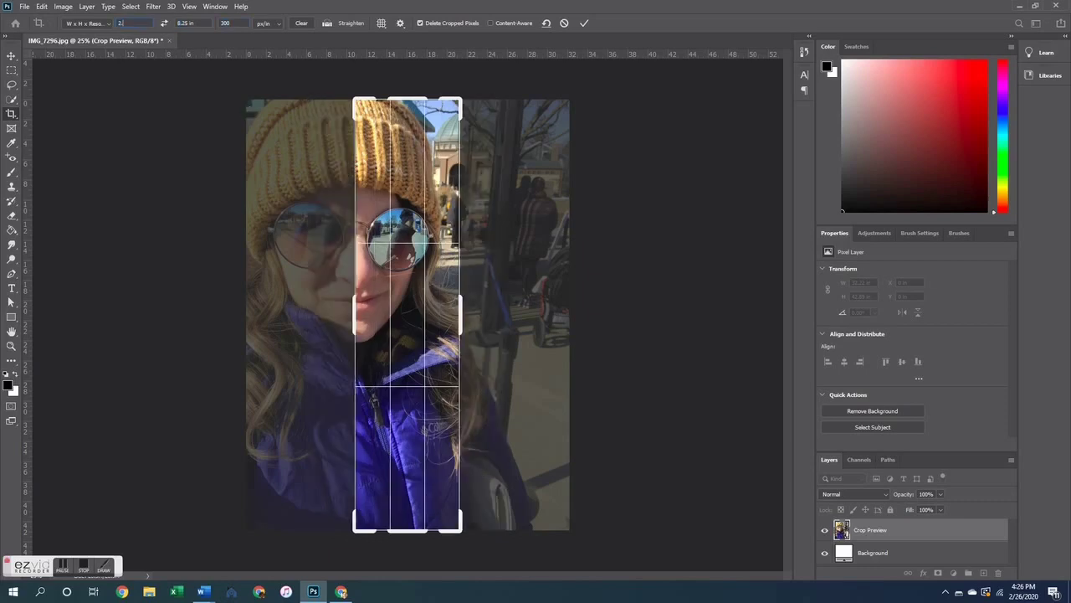
text(.75 i)
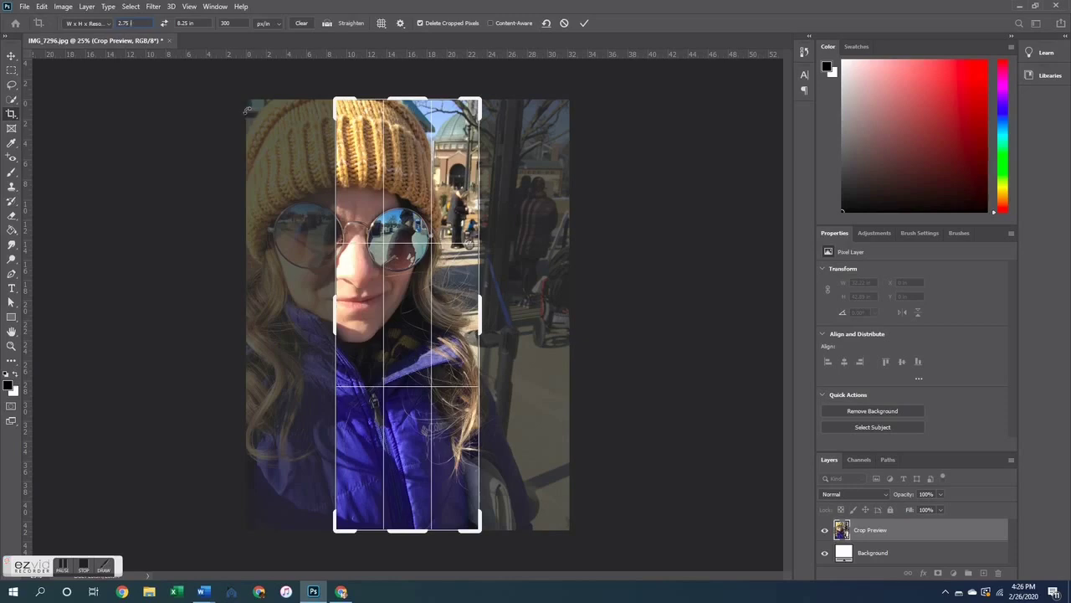
key(Tab)
text(3.75)
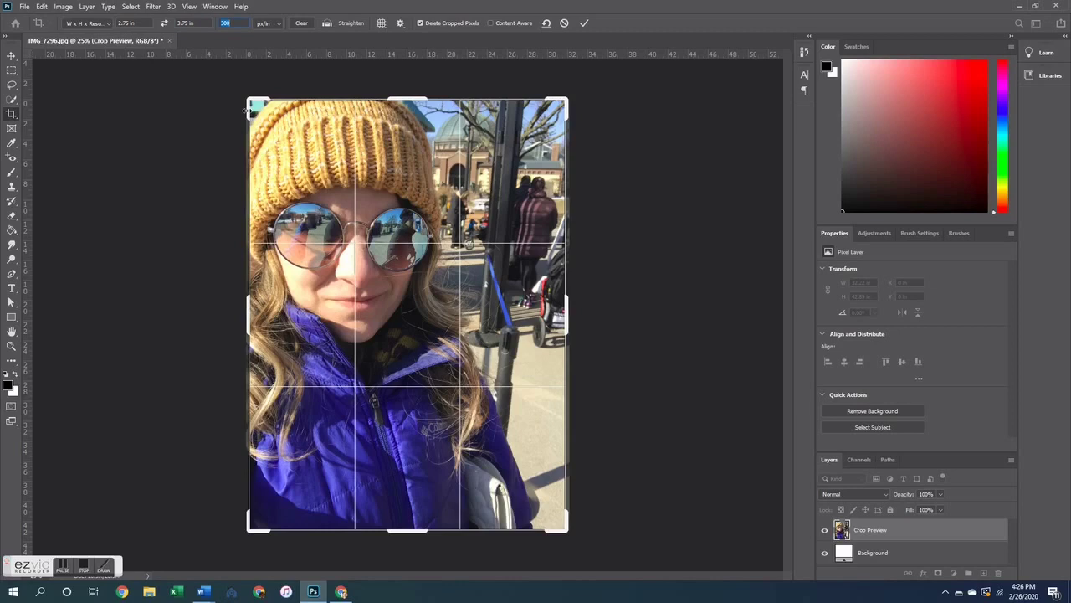
text(3)
drag(421, 236, 426, 236)
key(Return)
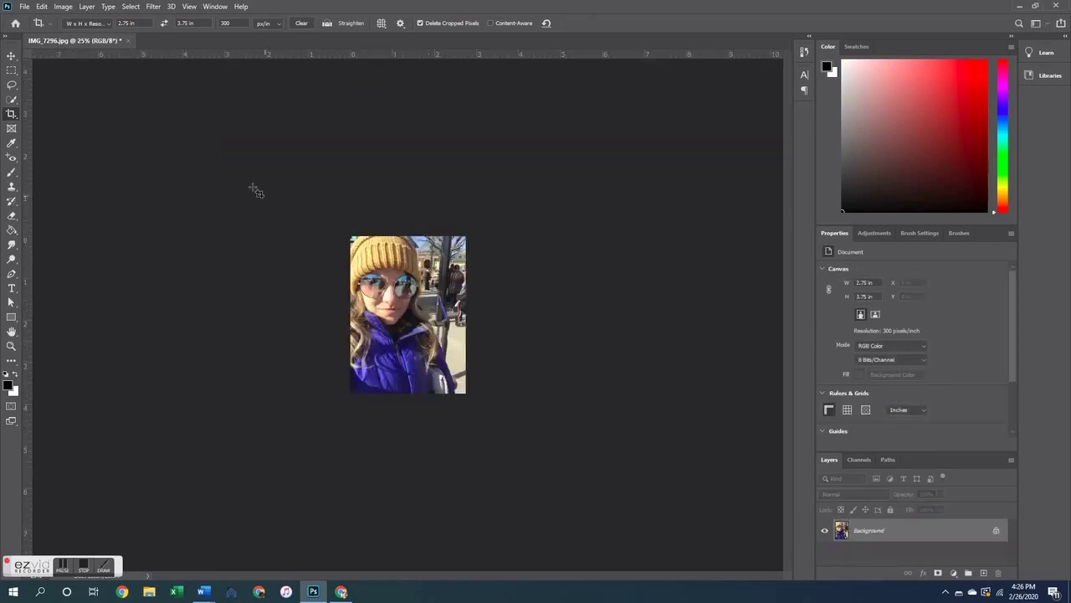
Create a new blank document, Untitled-1, 3 in wide, 4 in high, at 300 pixels/inch
click(26, 7)
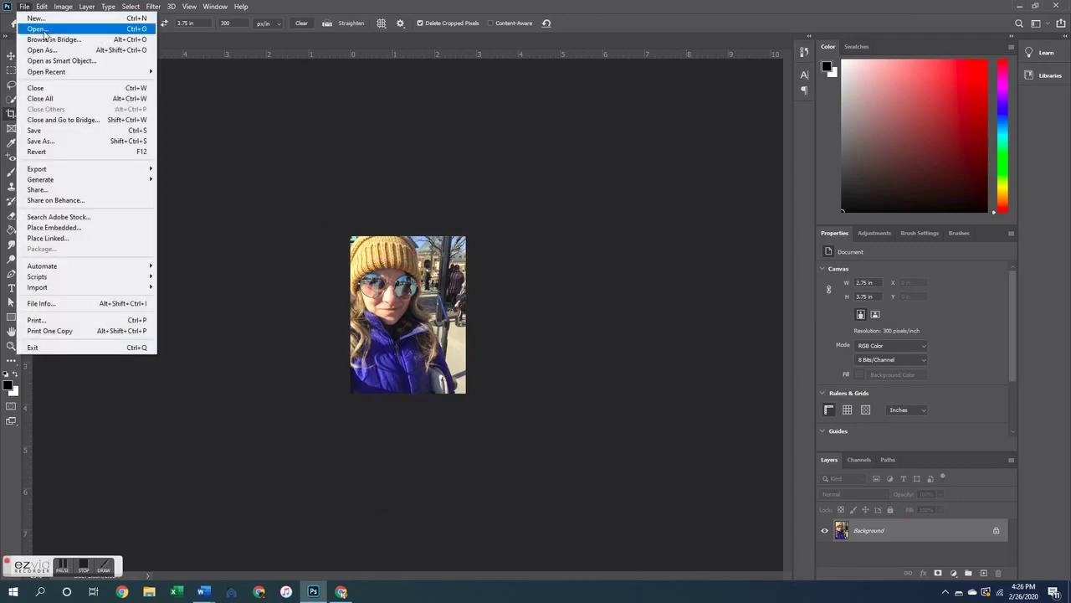
click(38, 20)
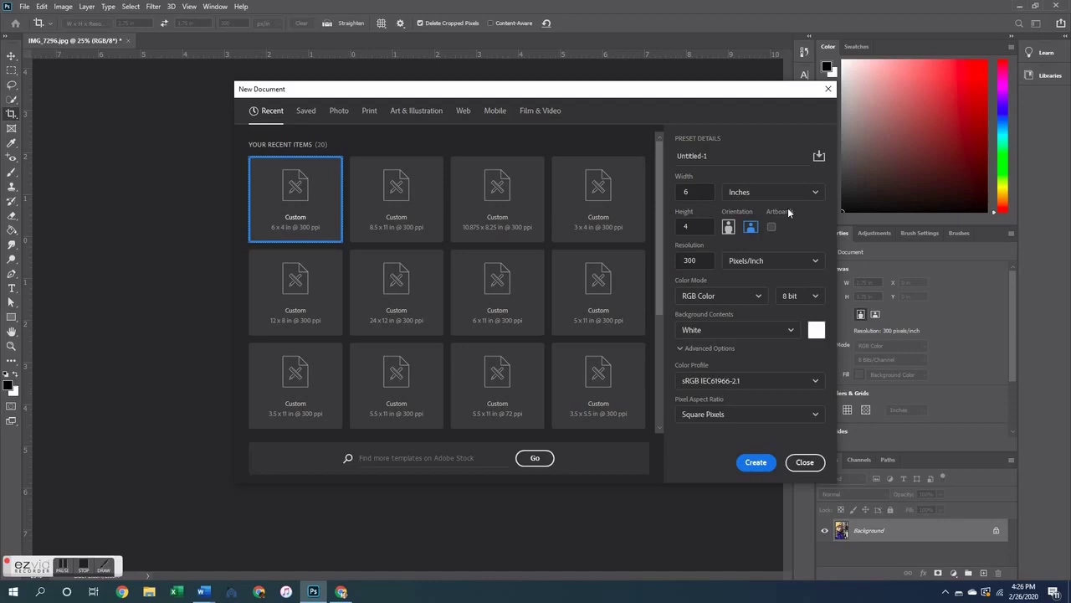
click(762, 194)
click(751, 237)
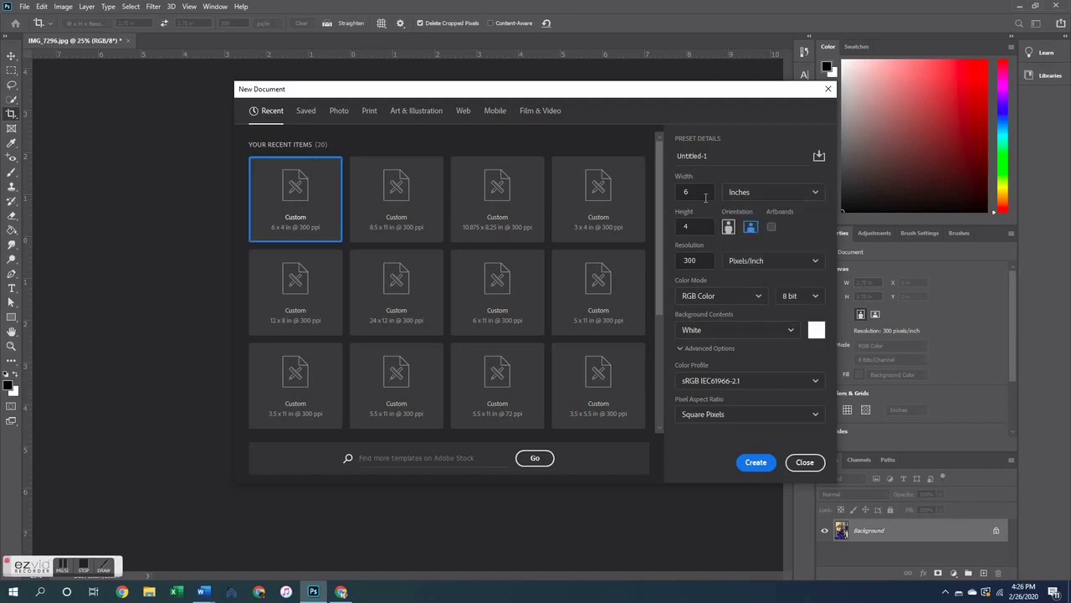
click(682, 194)
text(3)
key(Tab)
key(Tab)
key(Tab)
text(300)
key(Return)
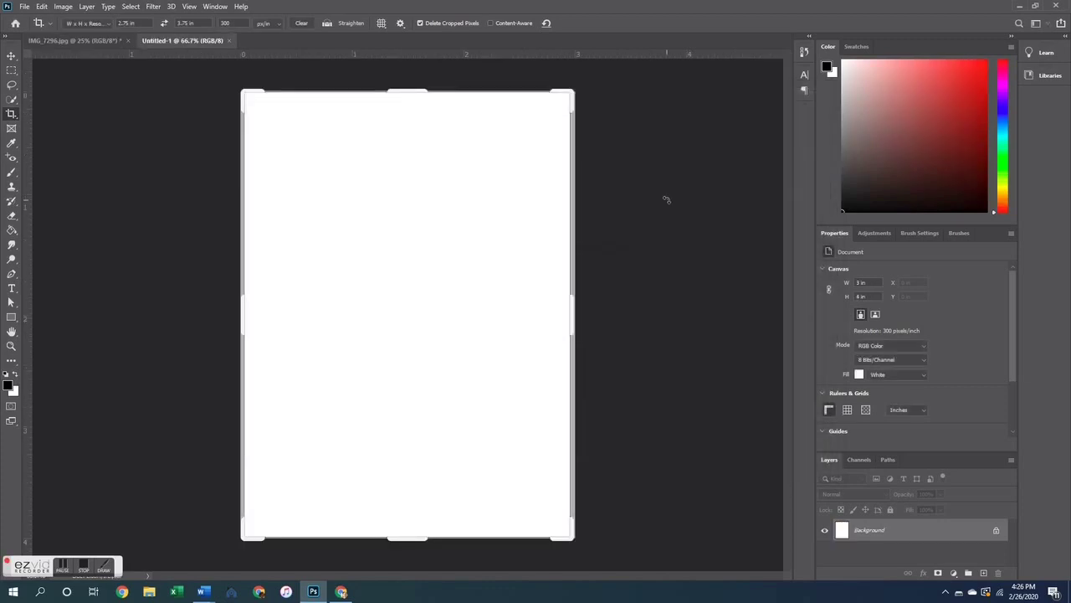
With the Move tool active, select all of the cropped photo, then look over Untitled-1's menus
click(10, 57)
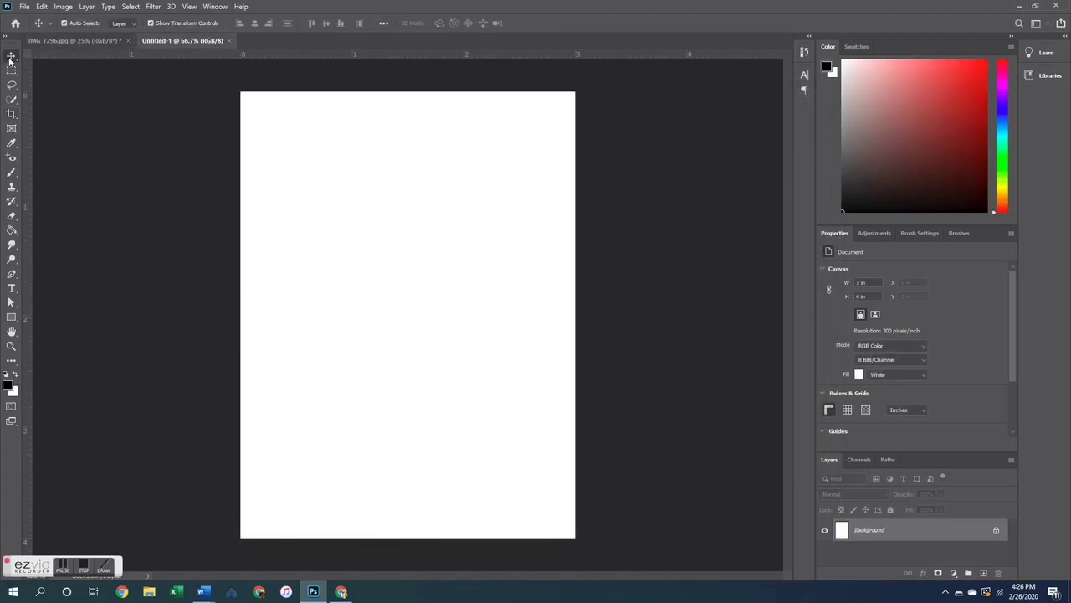
click(72, 43)
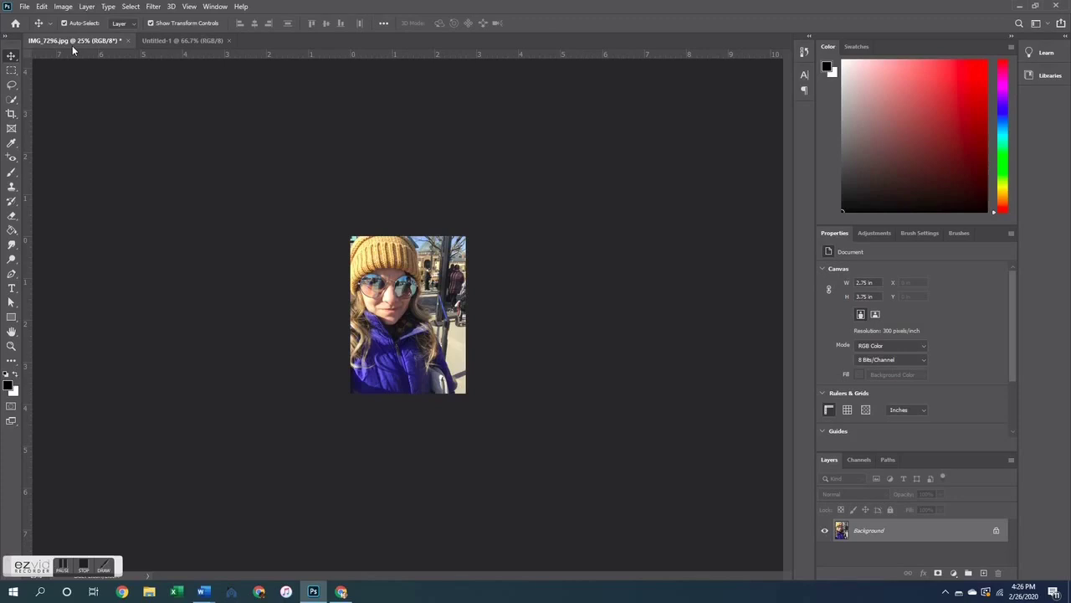
click(128, 10)
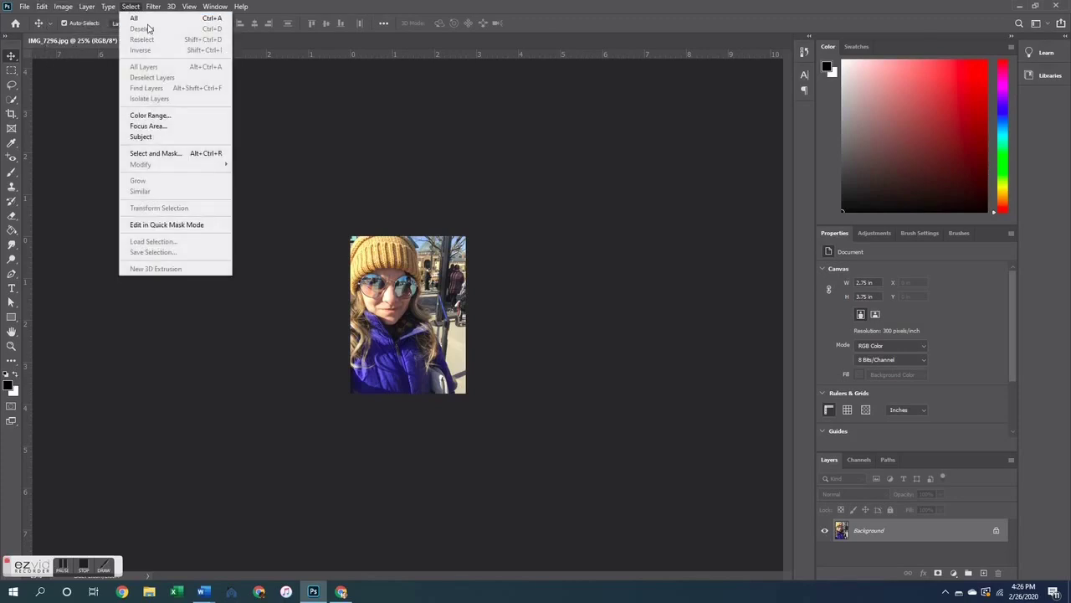
click(134, 17)
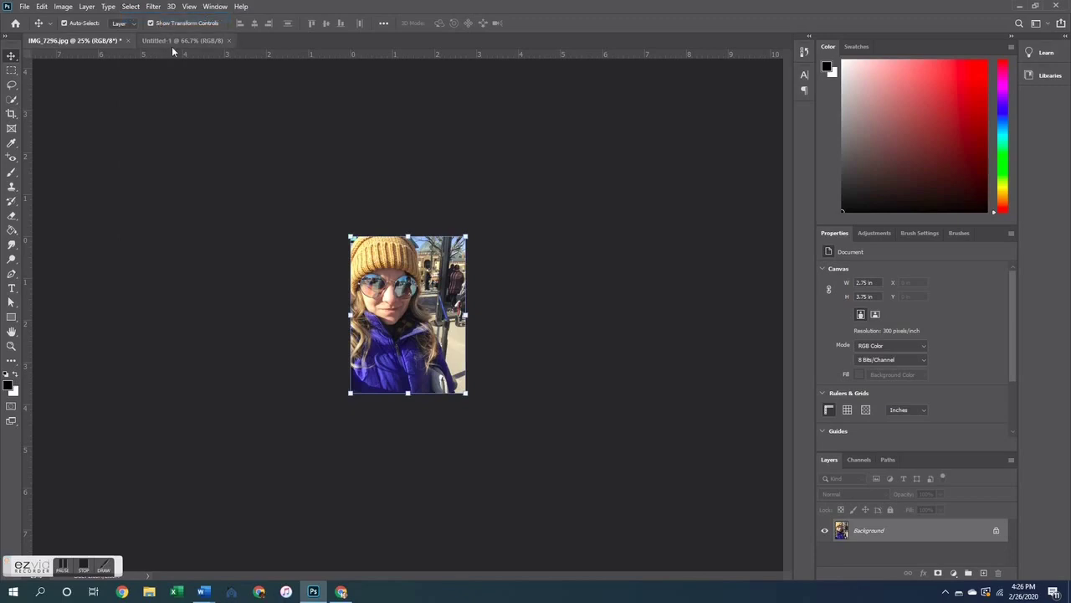
click(177, 40)
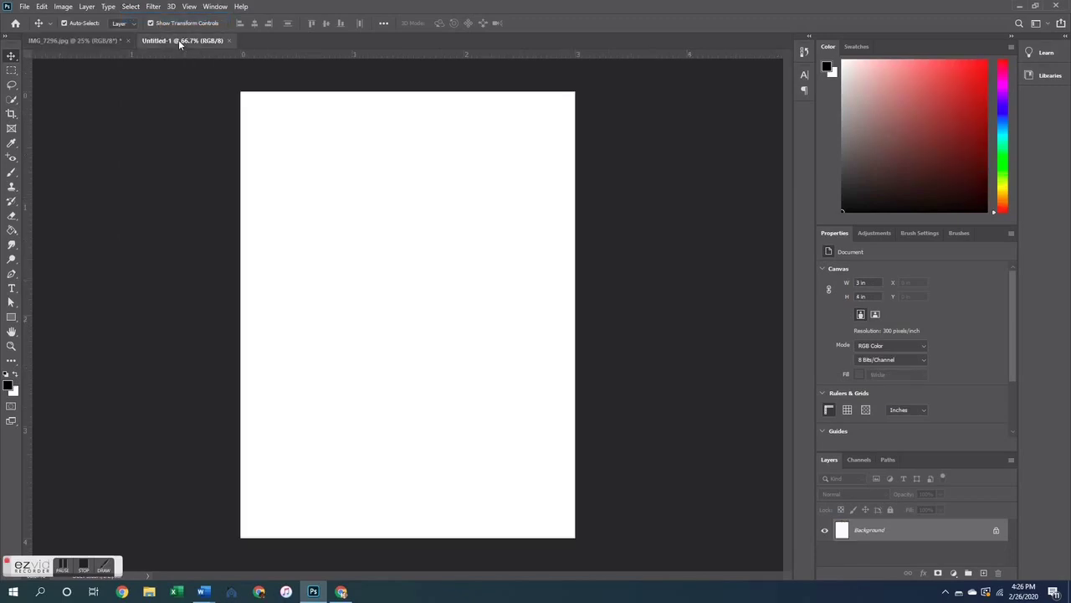
click(22, 6)
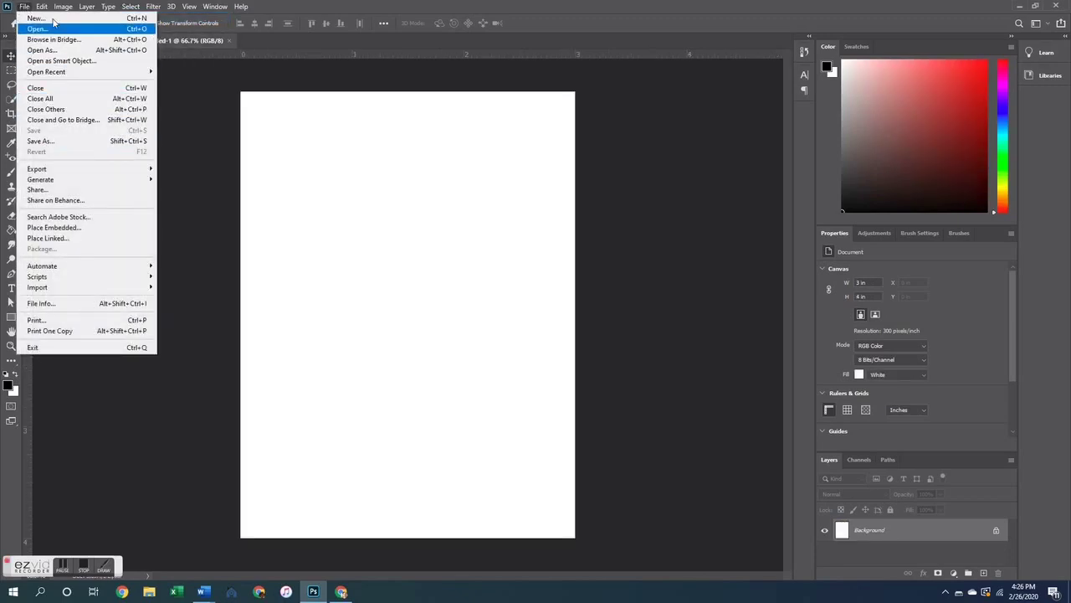
mouse_move(41, 7)
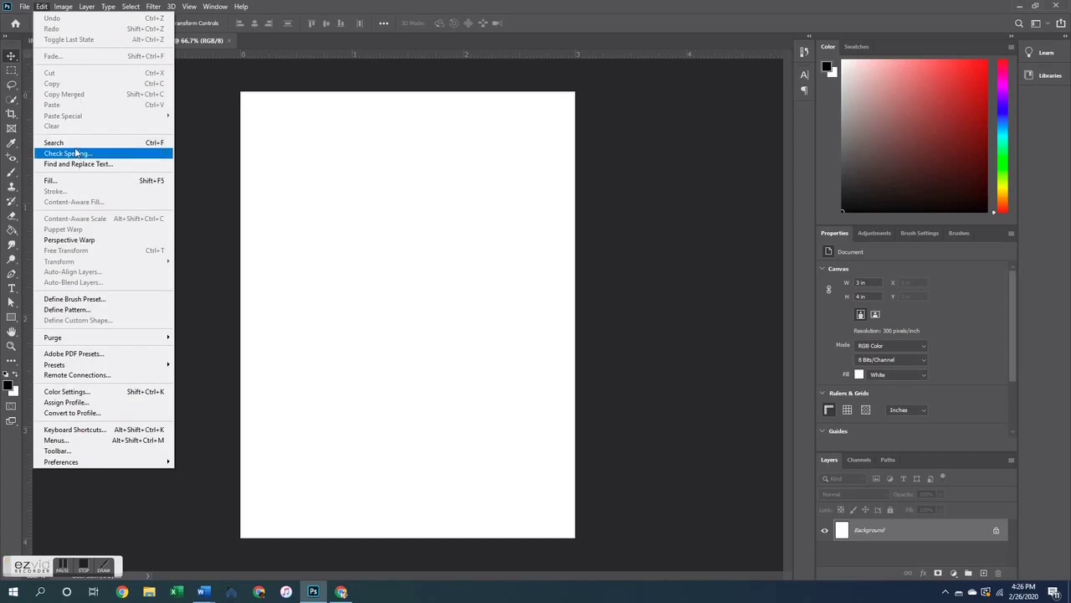
click(40, 6)
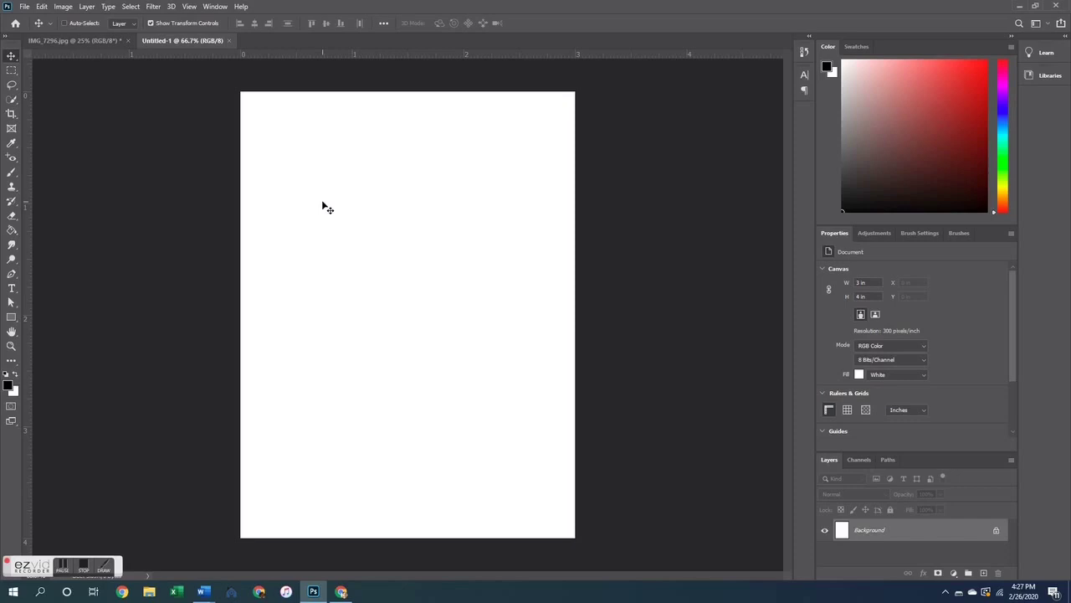
Copy the cropped photo and paste it into Untitled-1 as a new layer
click(65, 40)
click(131, 6)
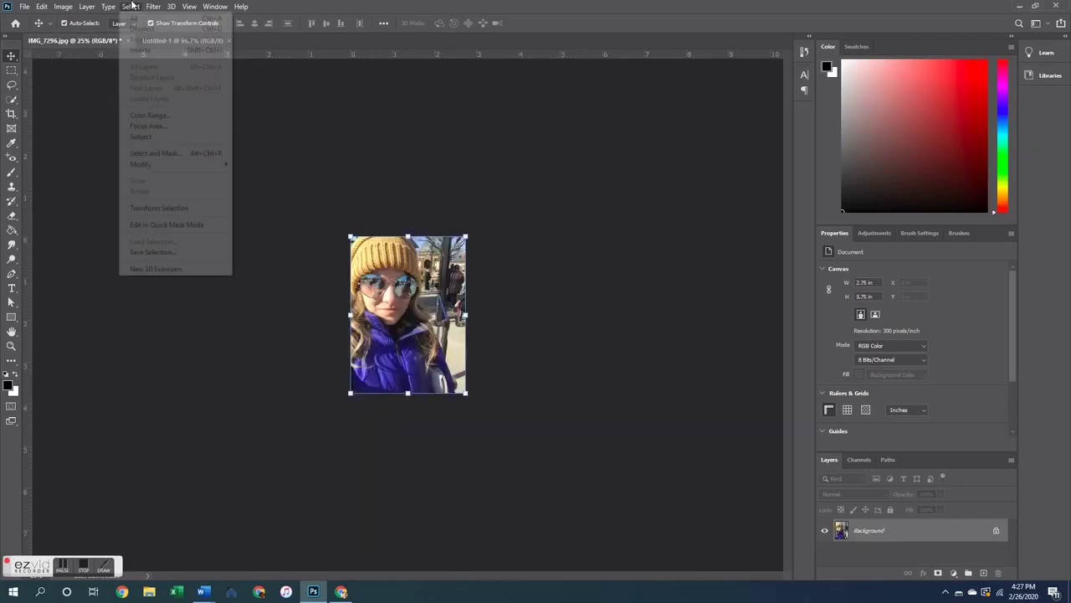
click(147, 29)
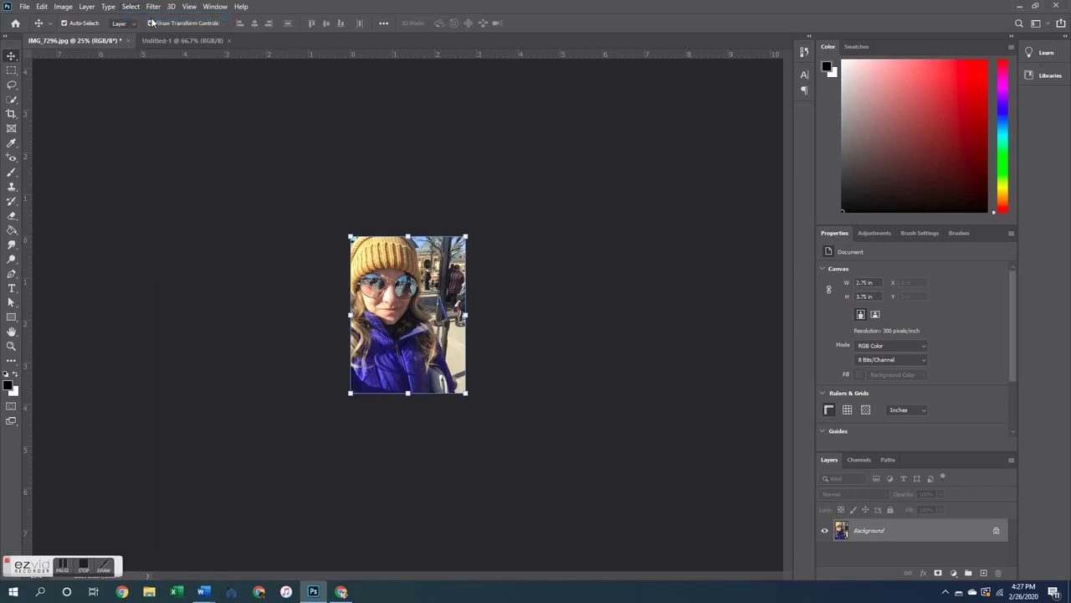
click(42, 7)
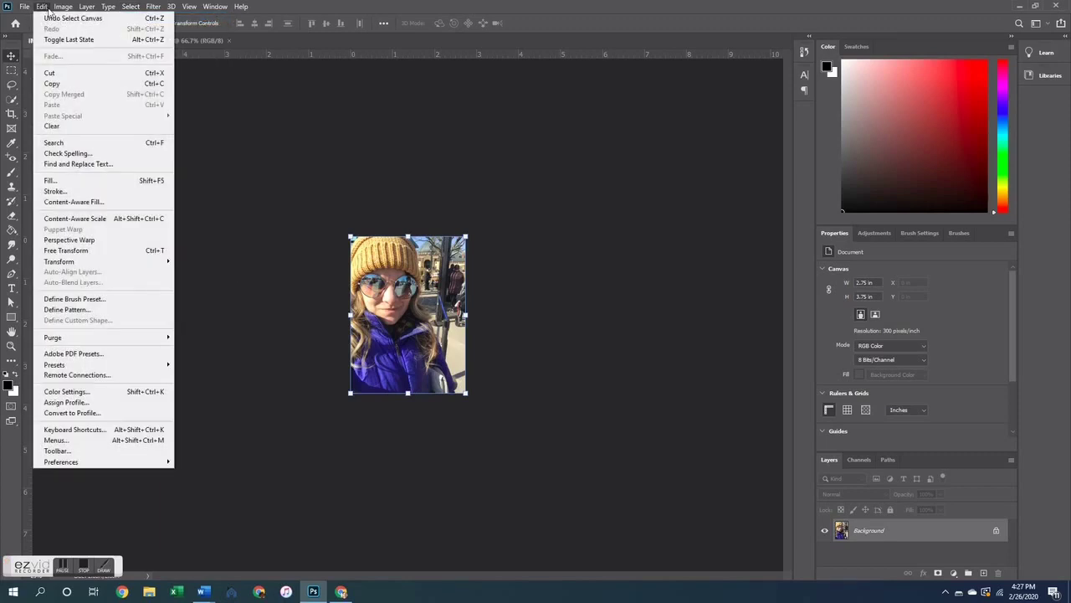
click(56, 83)
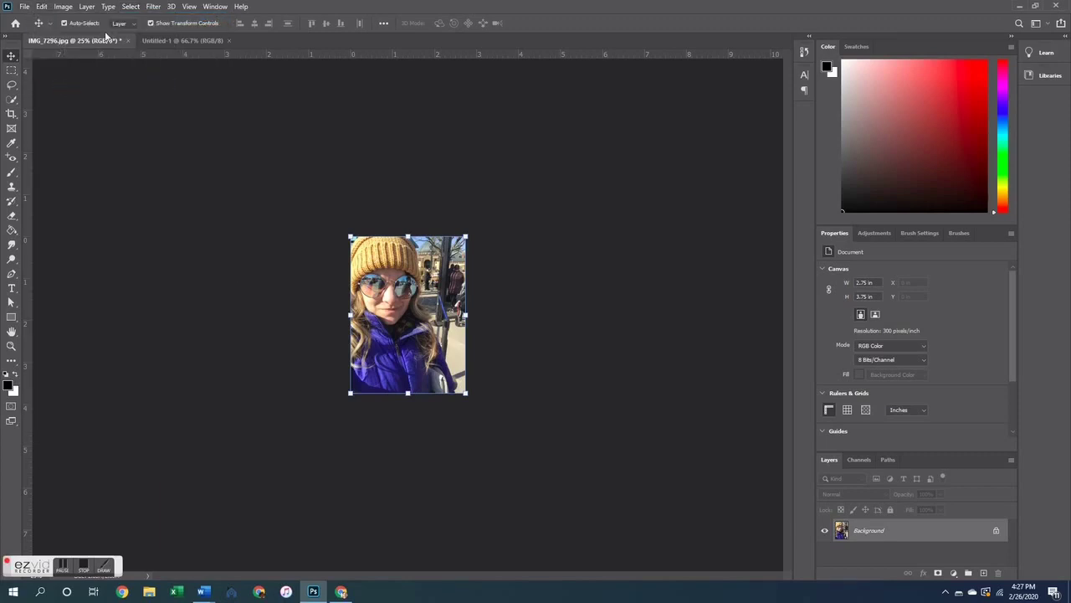
click(164, 46)
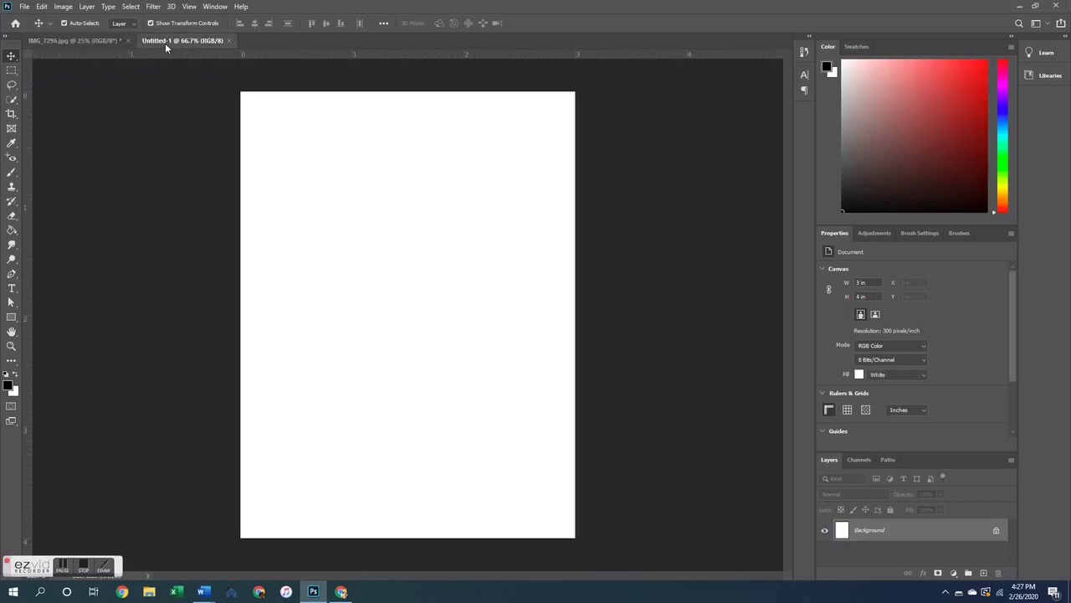
click(46, 8)
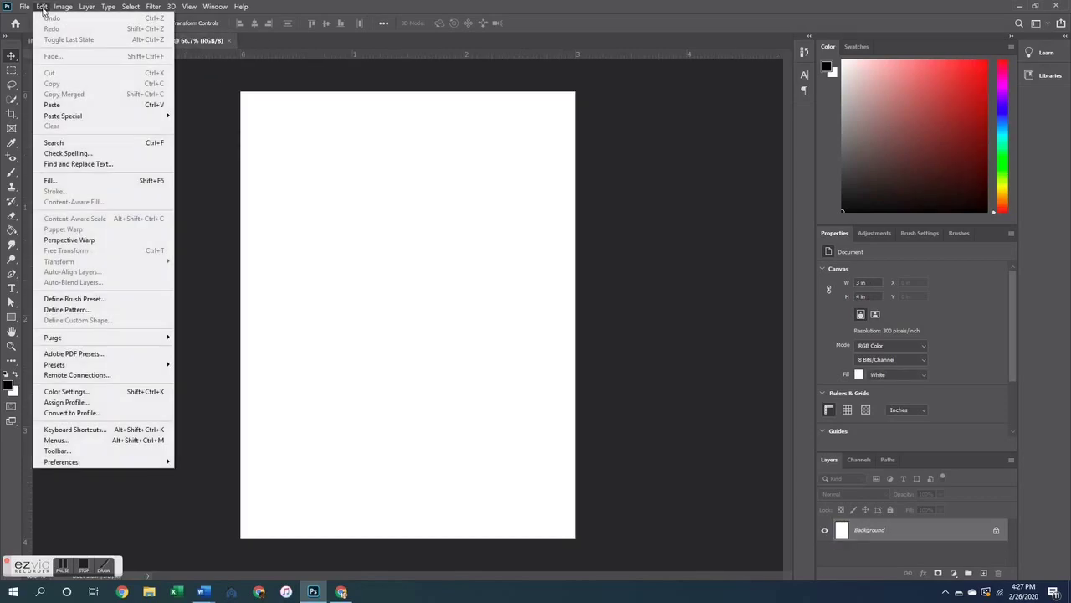
click(68, 105)
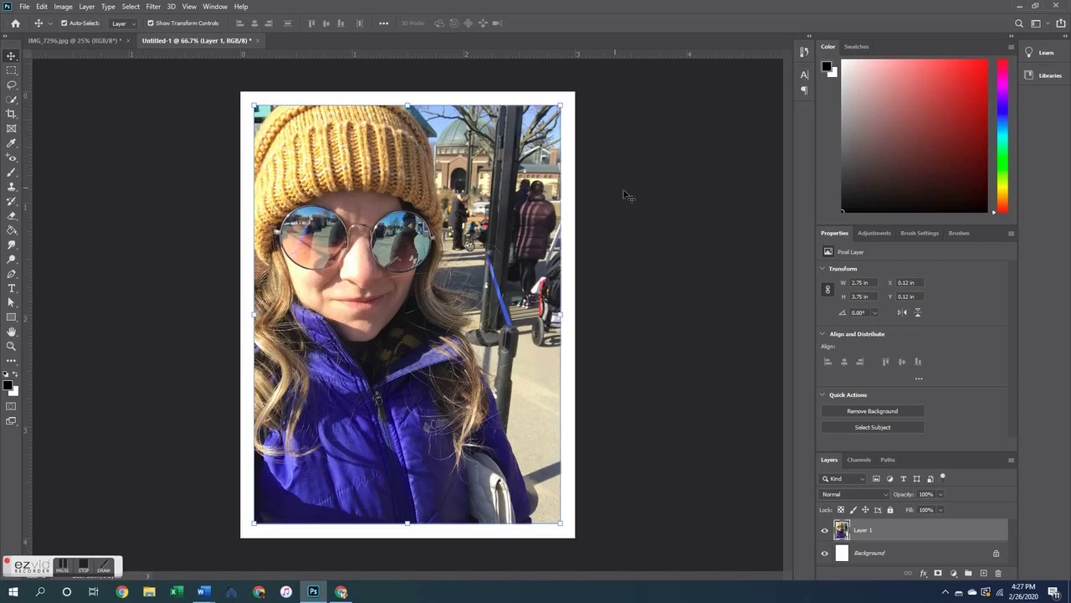
Commit the pasted photo and merge it with the white background using Merge Visible
click(648, 210)
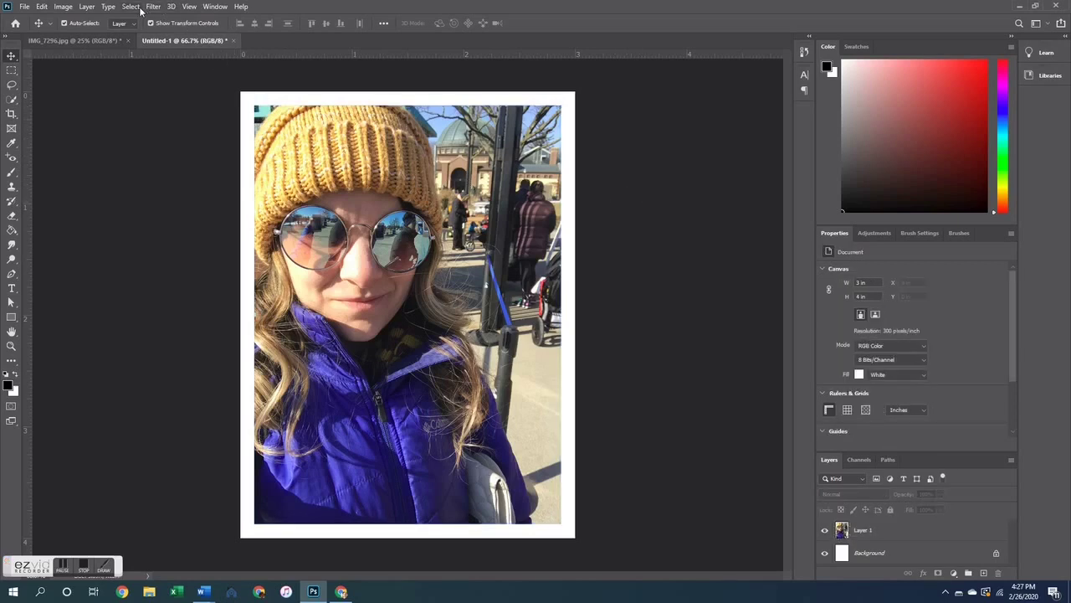
click(94, 7)
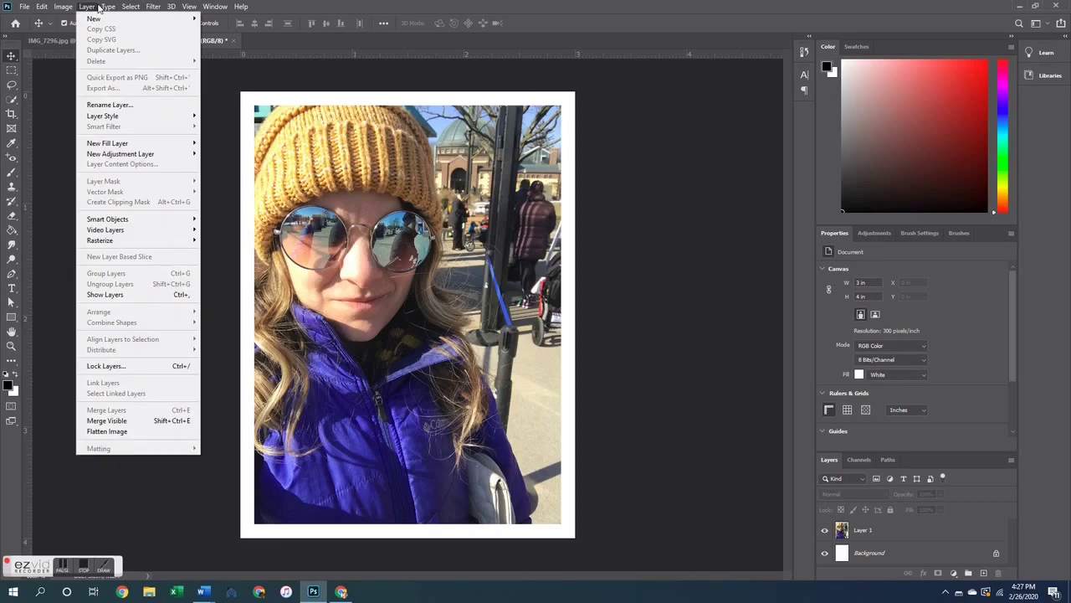
click(142, 421)
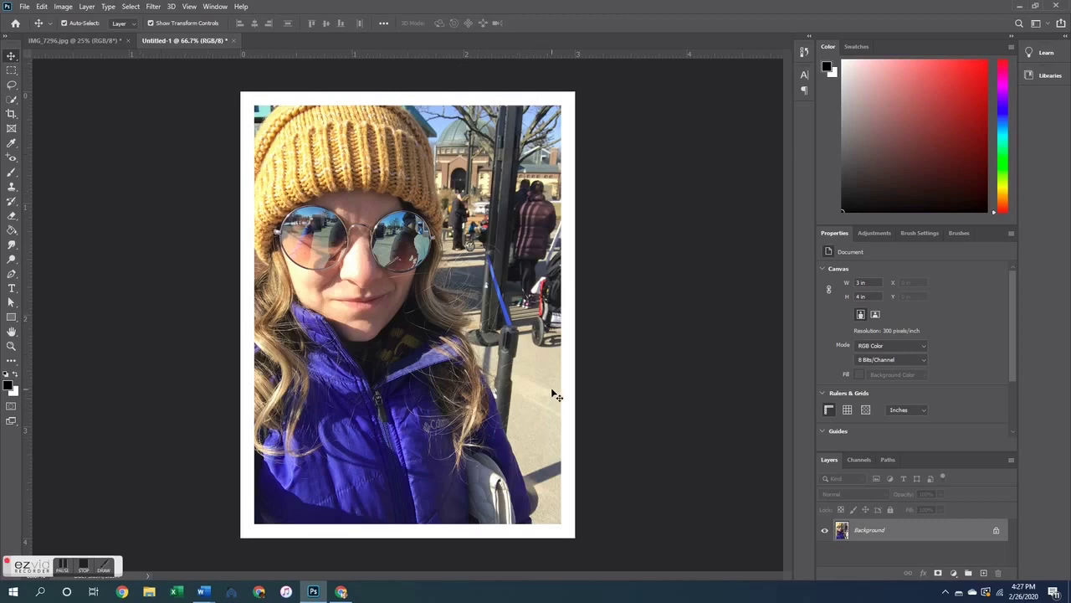
Close IMG_7296.jpg without saving and bring up the Open dialog
click(83, 42)
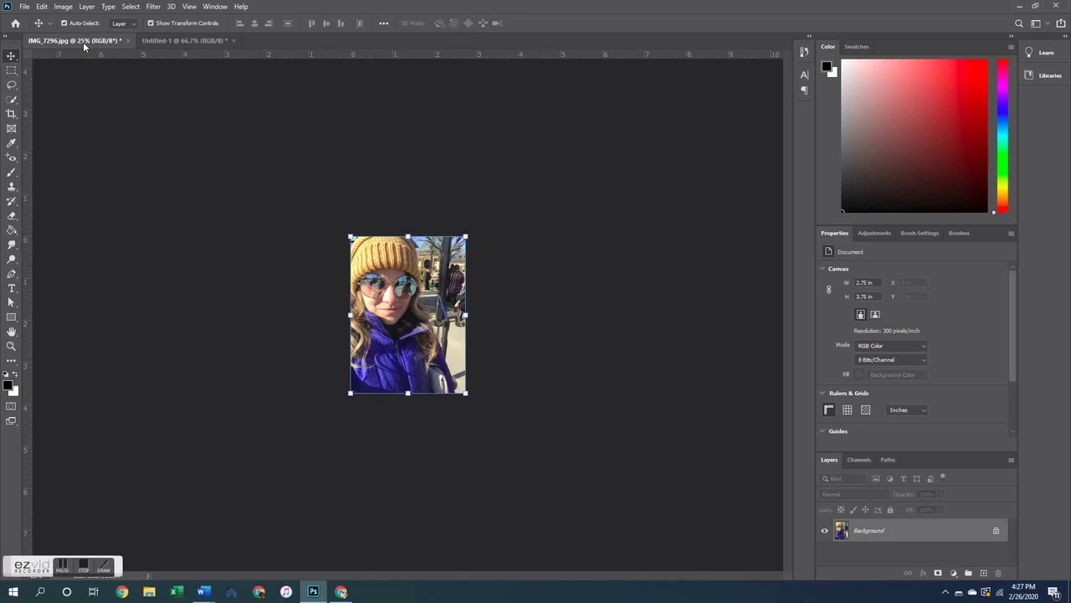
click(128, 41)
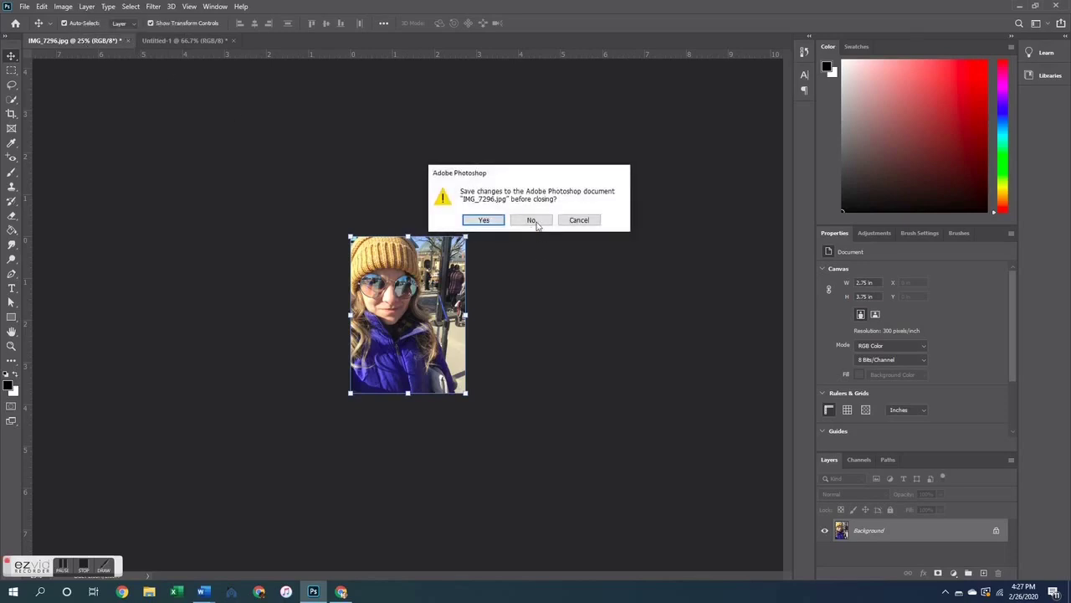
click(535, 222)
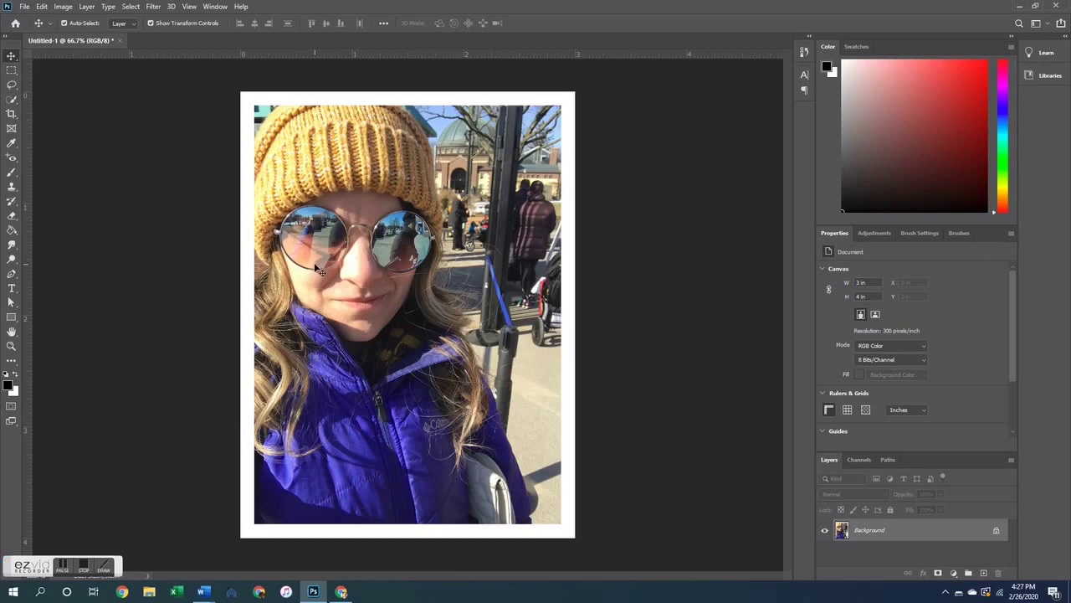
click(24, 5)
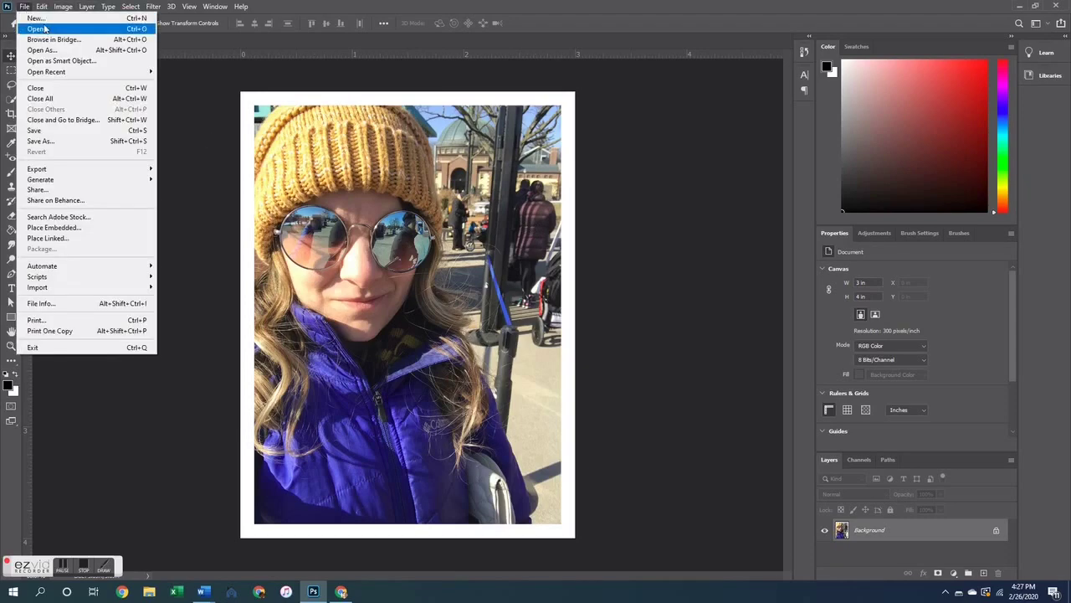
click(44, 30)
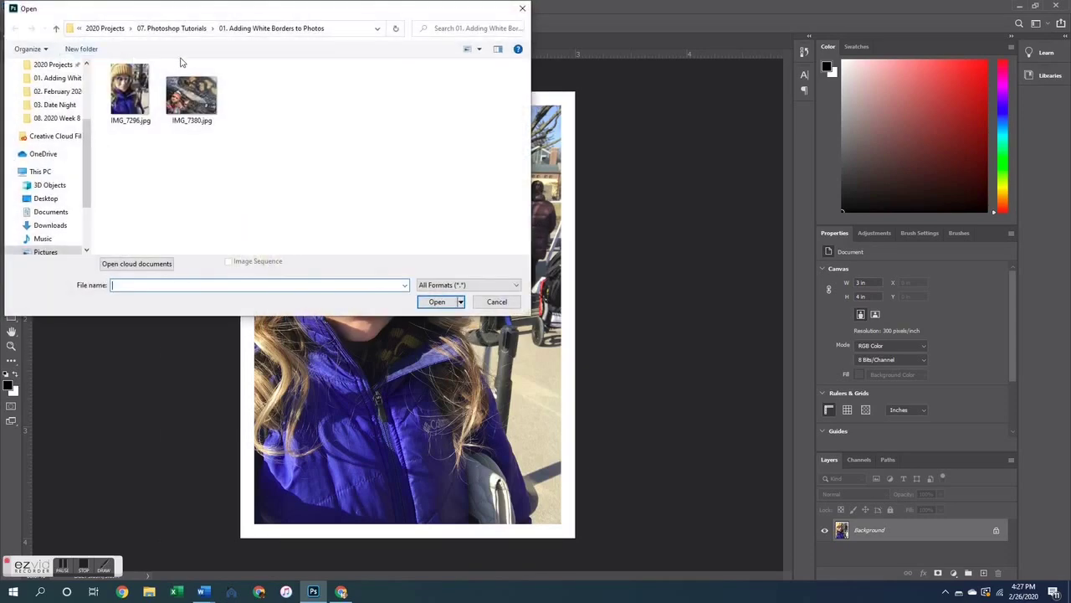
Open IMG_7380.jpg and crop it to 5.75 × 3.75 in at 300 px/in, nudging the framing upward
double_click(196, 111)
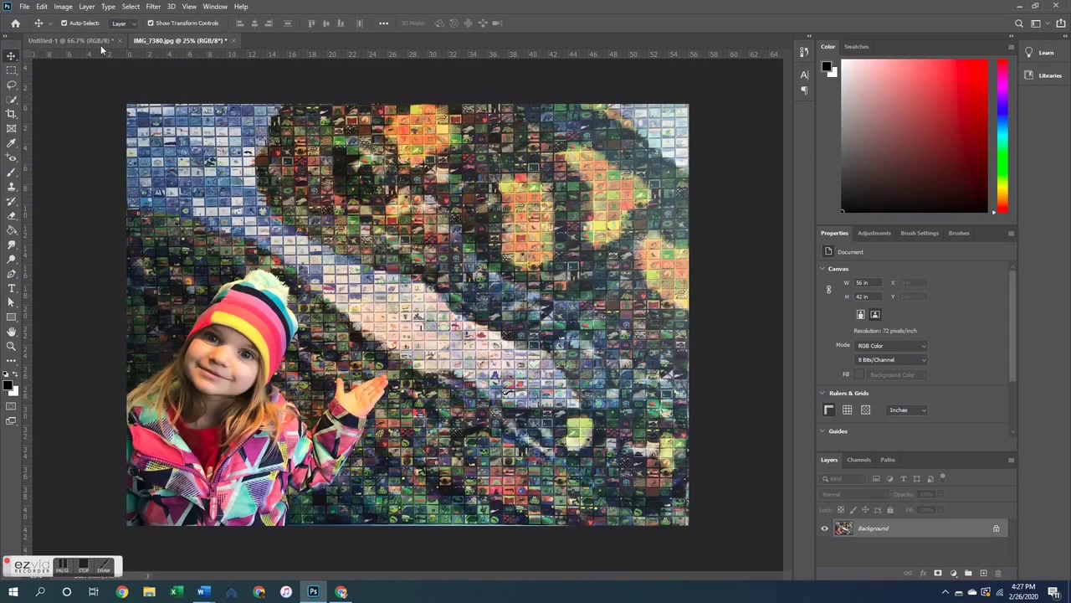
click(12, 113)
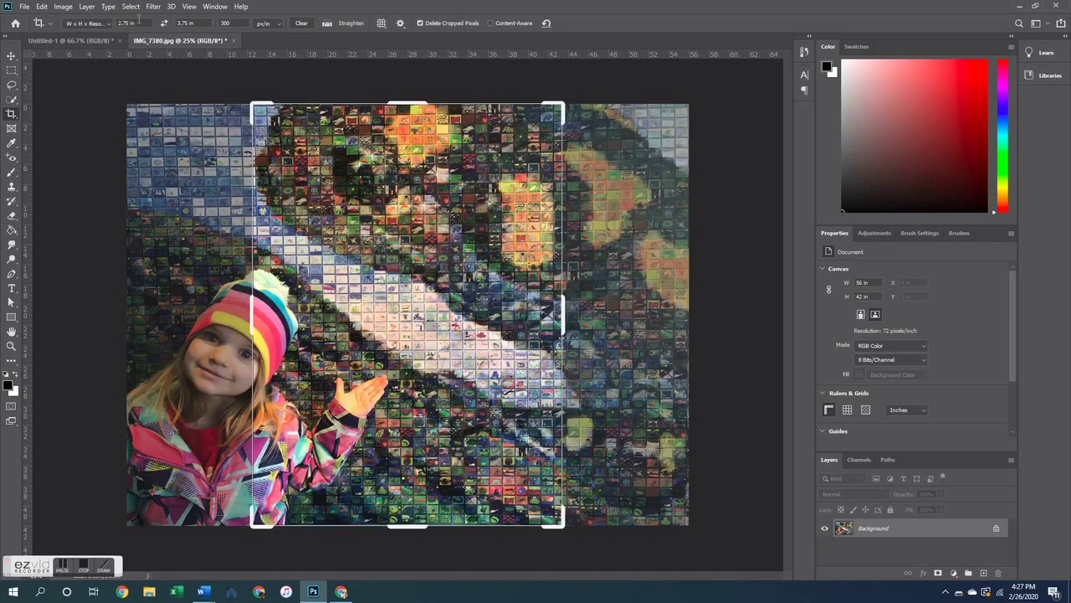
click(138, 24)
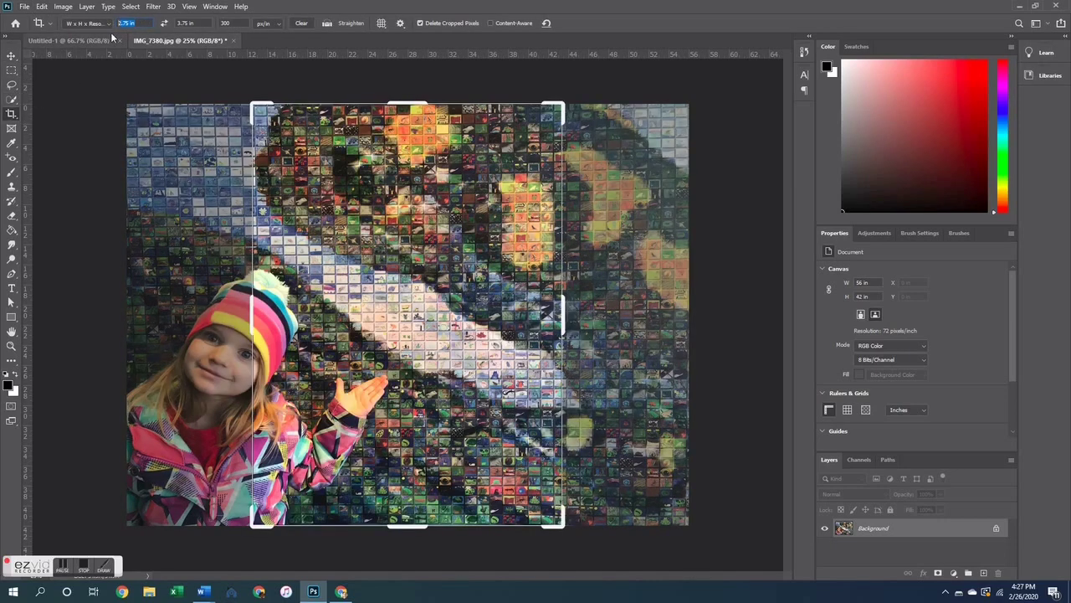
text(5)
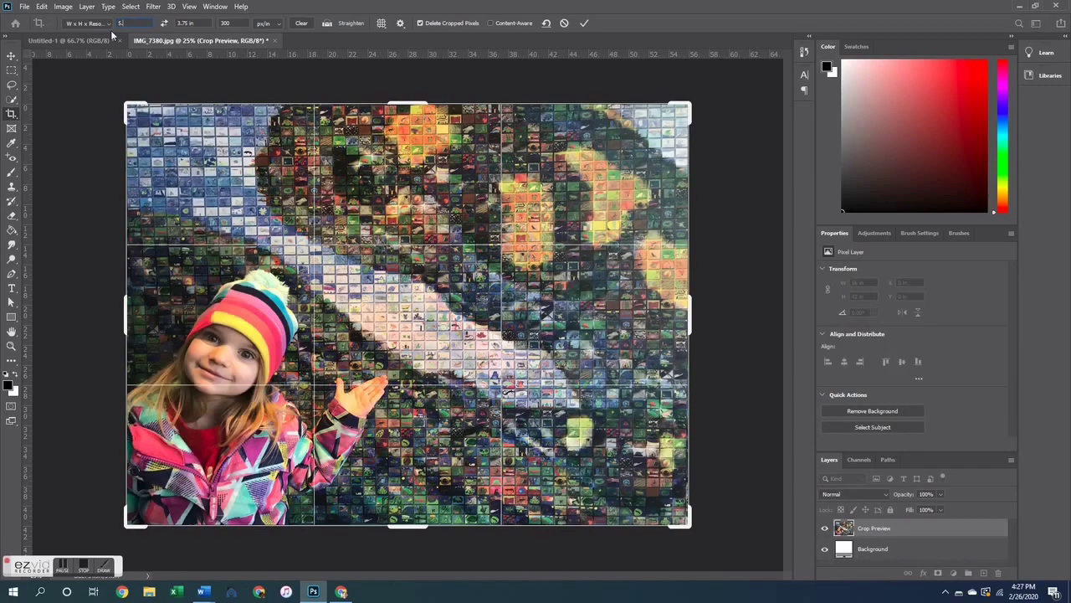
text(.75)
key(Tab)
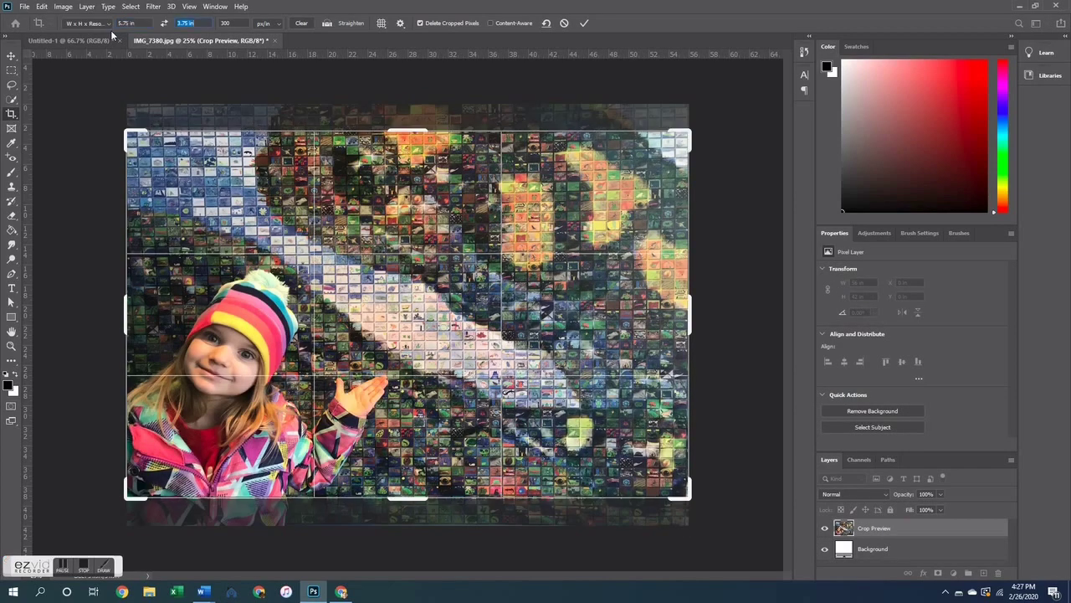
text(3.75)
key(Tab)
text(300)
drag(385, 266, 385, 243)
key(Return)
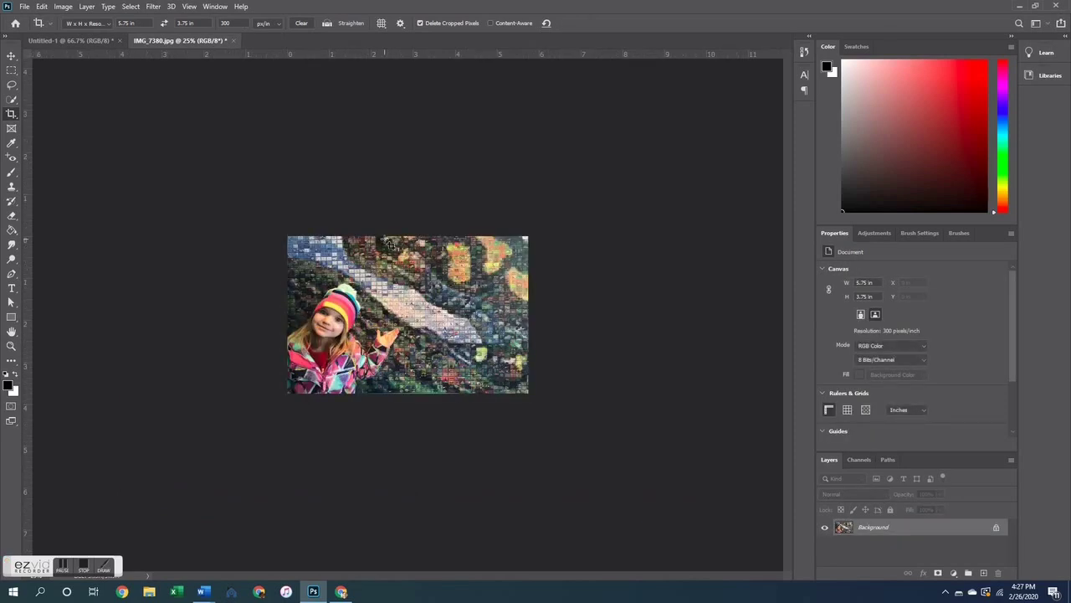
Select all of the cropped mosaic photo and copy it
click(24, 7)
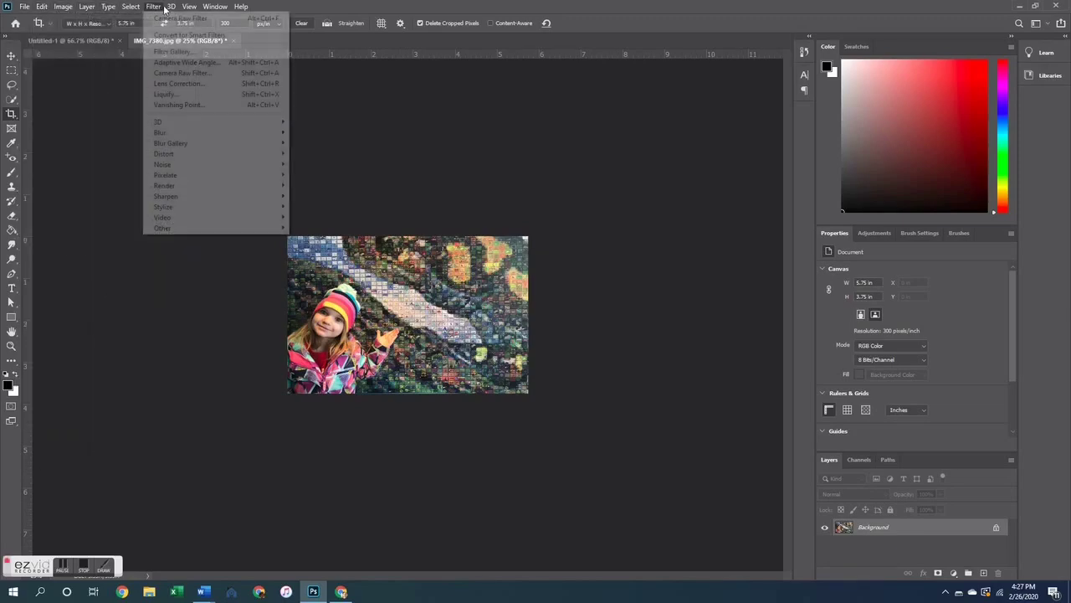
mouse_move(149, 9)
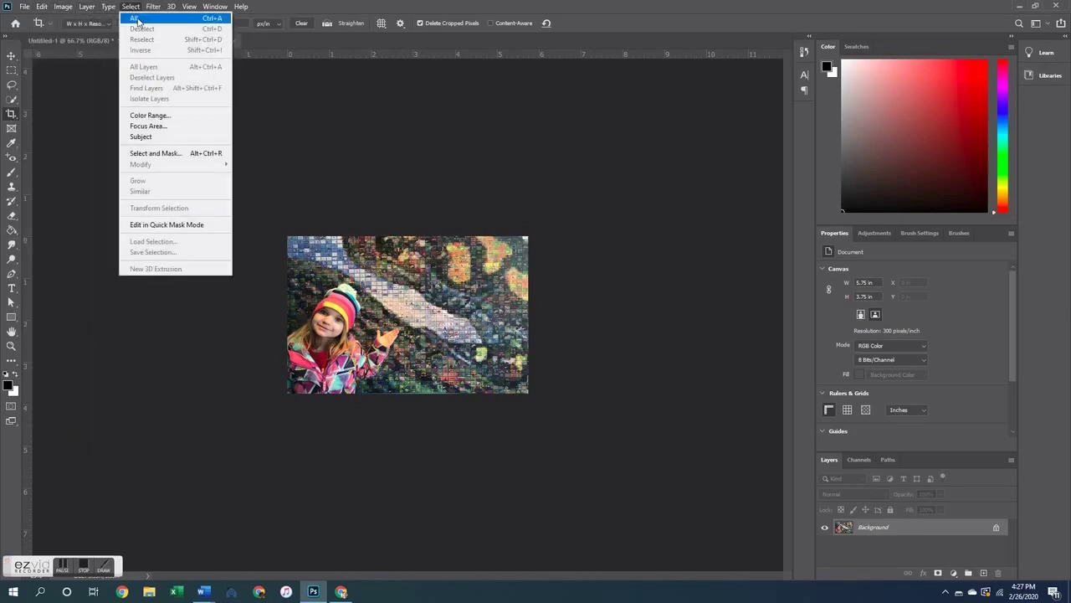
click(136, 18)
click(41, 6)
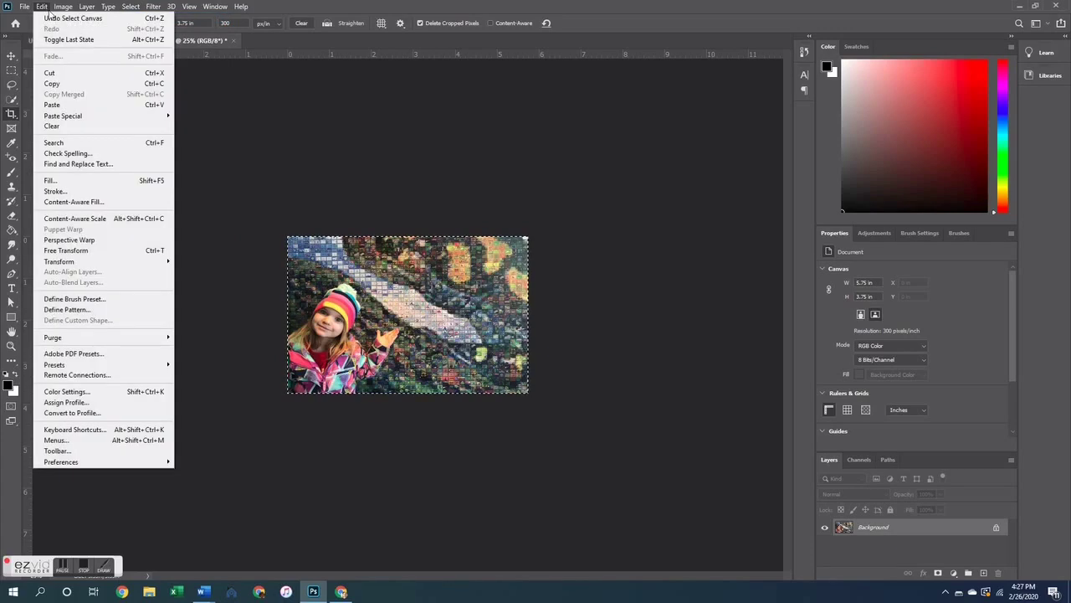
click(53, 85)
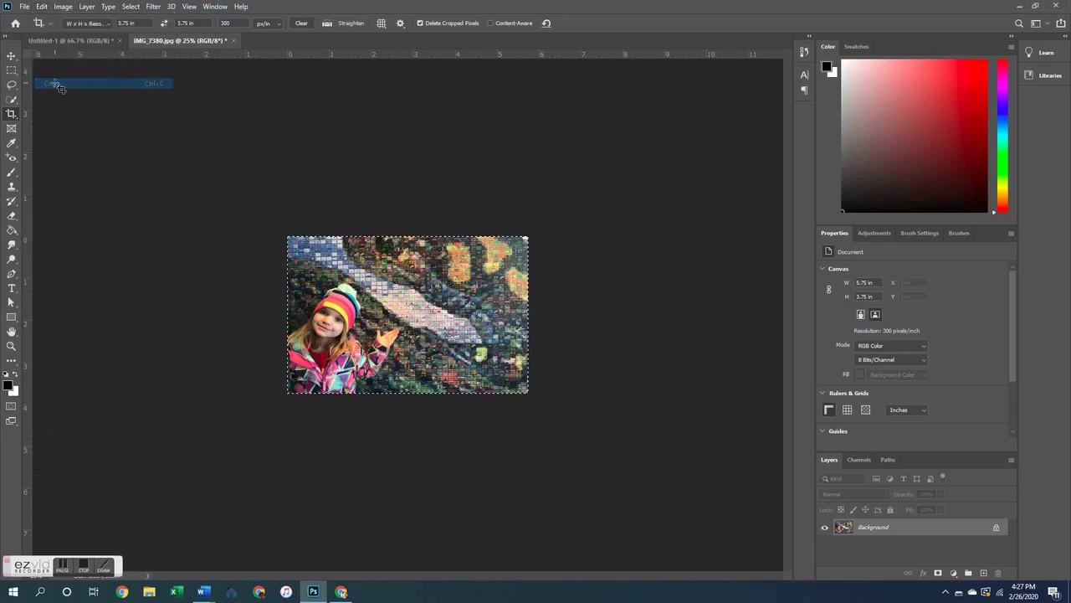
Create a new document in inches: width 6, height 4, resolution 300
click(25, 7)
click(36, 17)
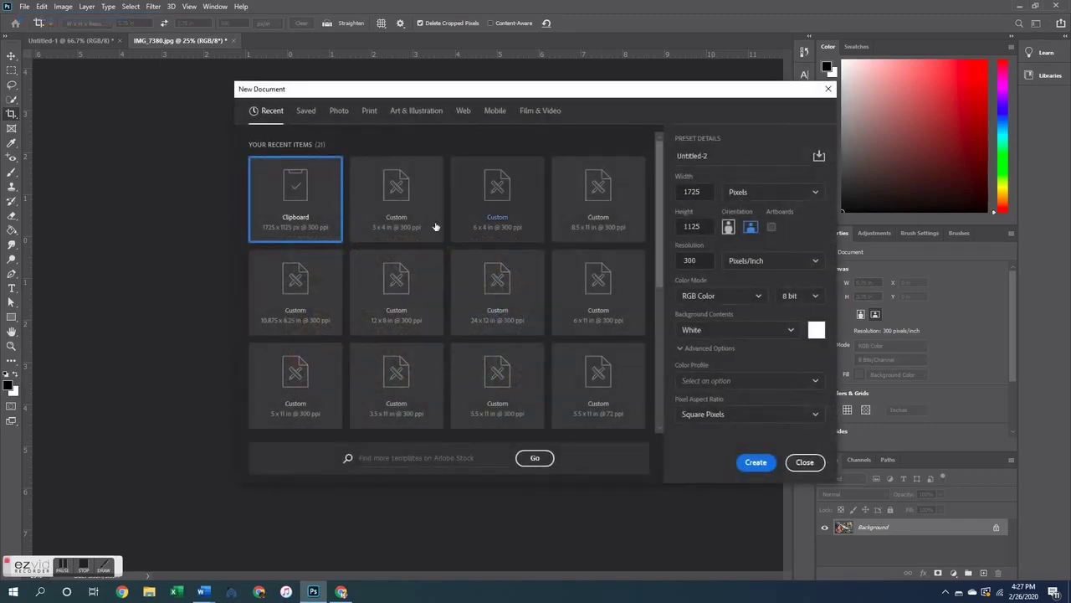
click(768, 195)
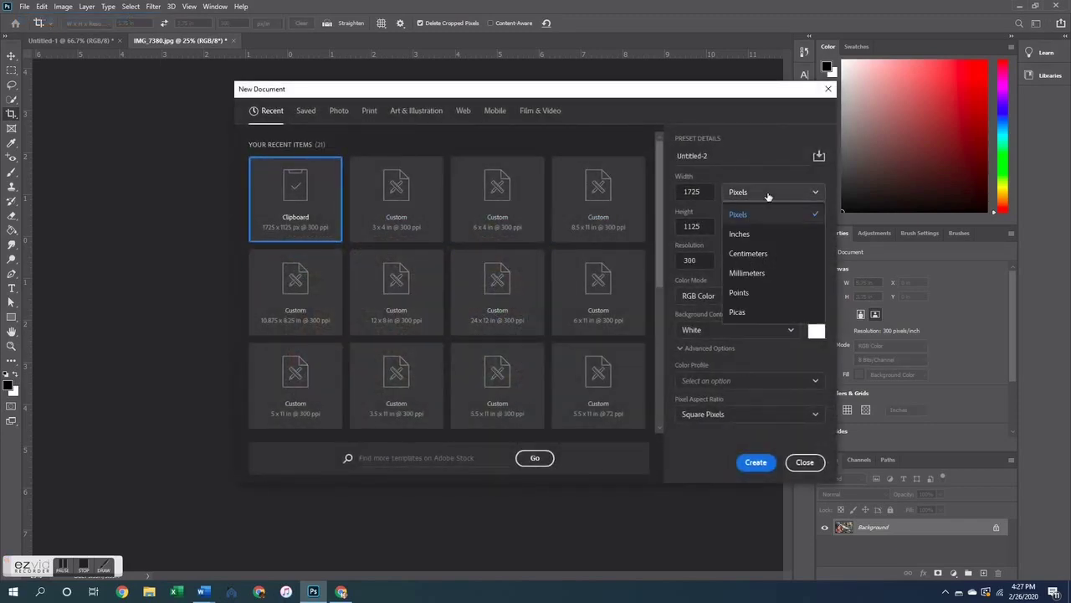
click(741, 234)
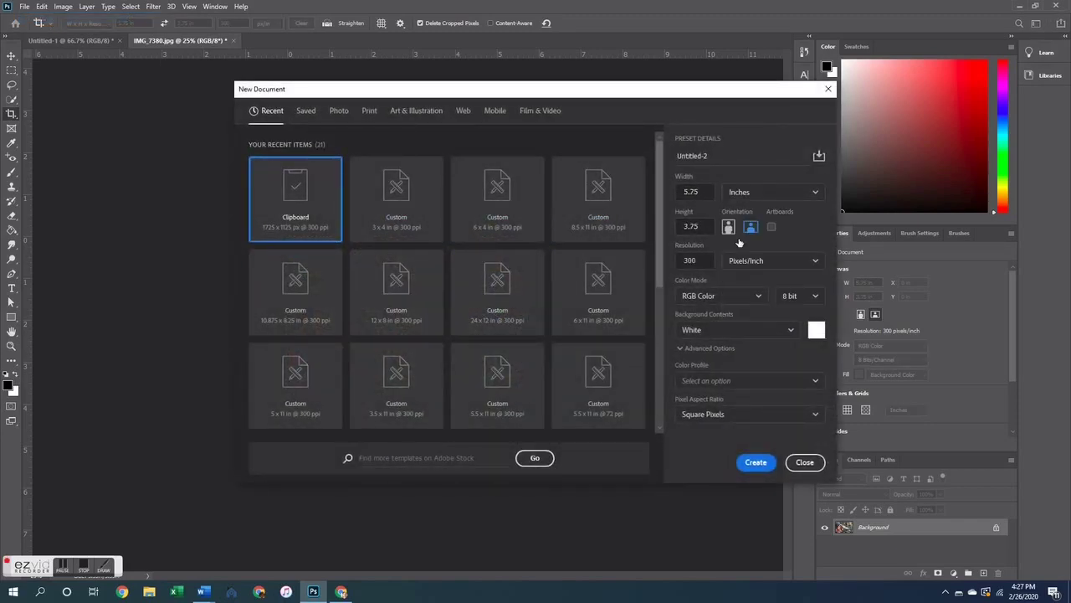
double_click(693, 192)
text(6)
key(Tab)
text(4)
key(Tab)
key(Tab)
key(Tab)
text(300)
key(Return)
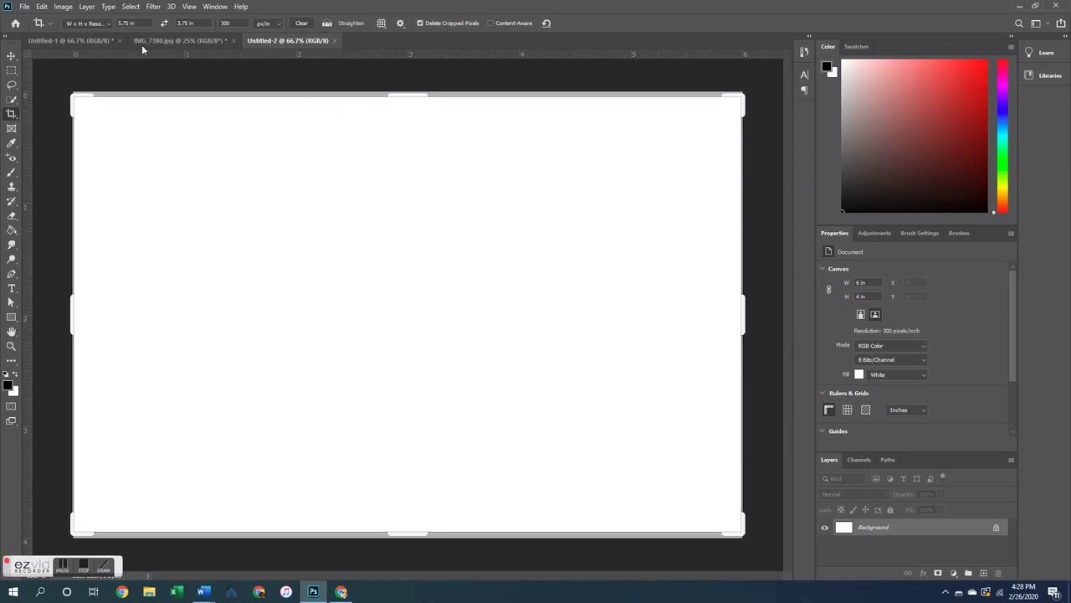
Paste the copied mosaic into Untitled-2 with the Move tool and flatten the image
click(10, 56)
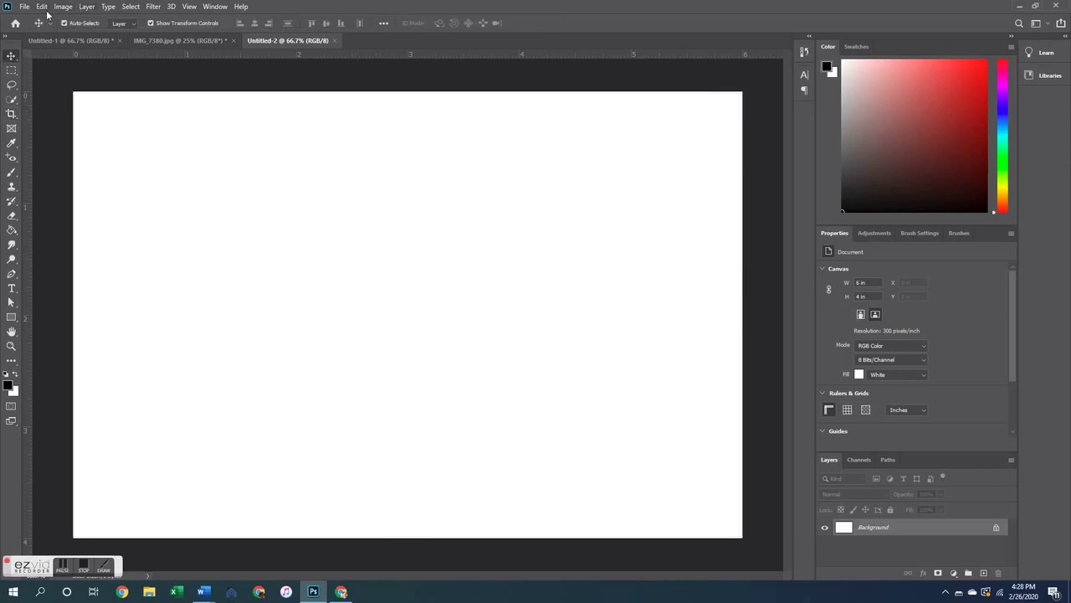
click(47, 10)
click(64, 105)
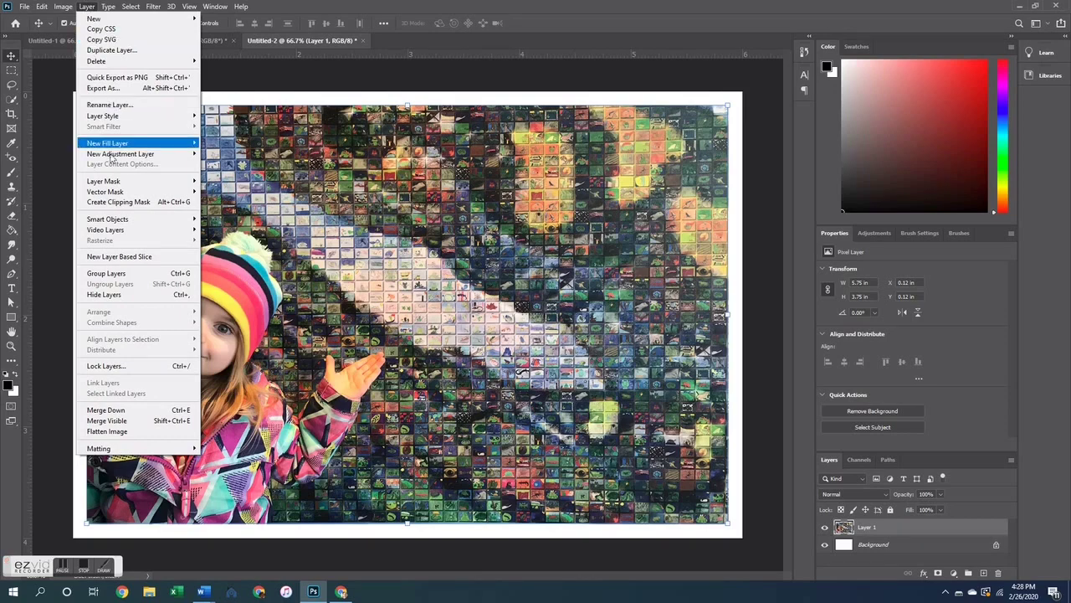
click(118, 423)
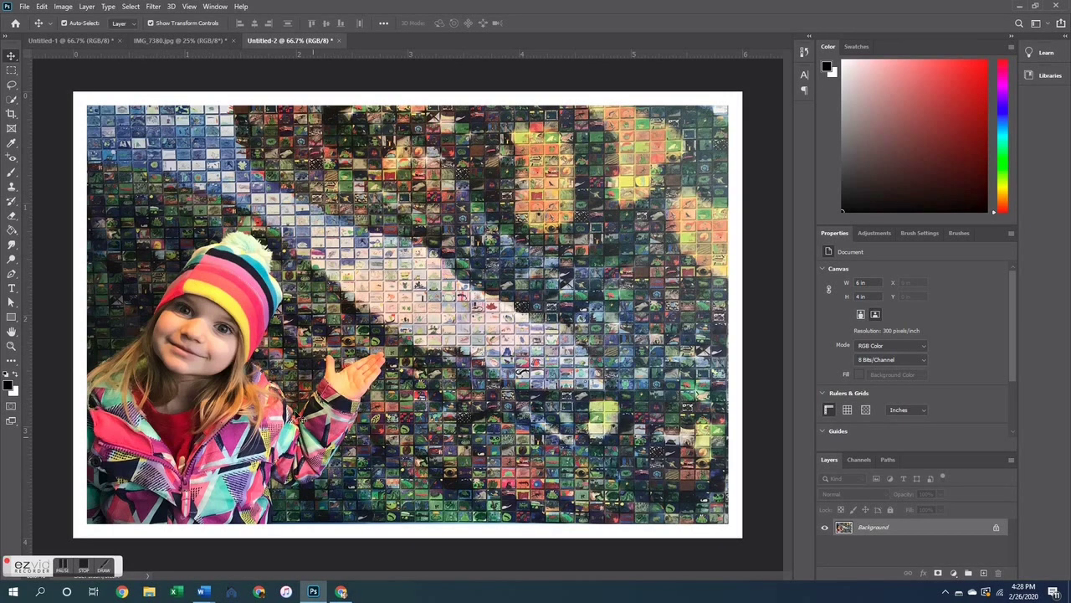
click(25, 7)
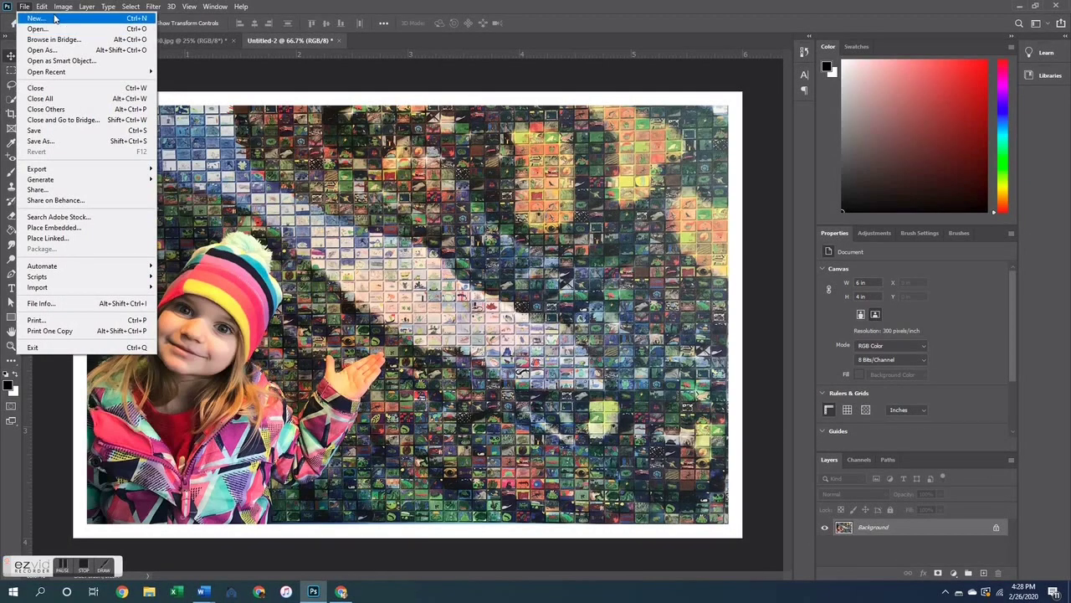
Create a new document, Untitled-3, from the 6 × 4 in preset
click(48, 19)
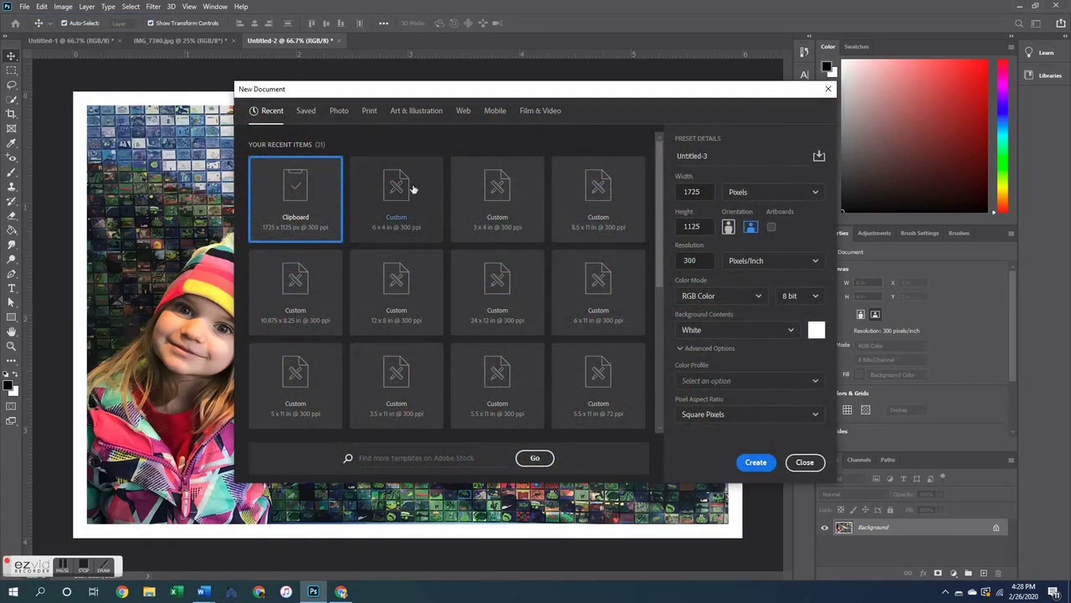
click(390, 219)
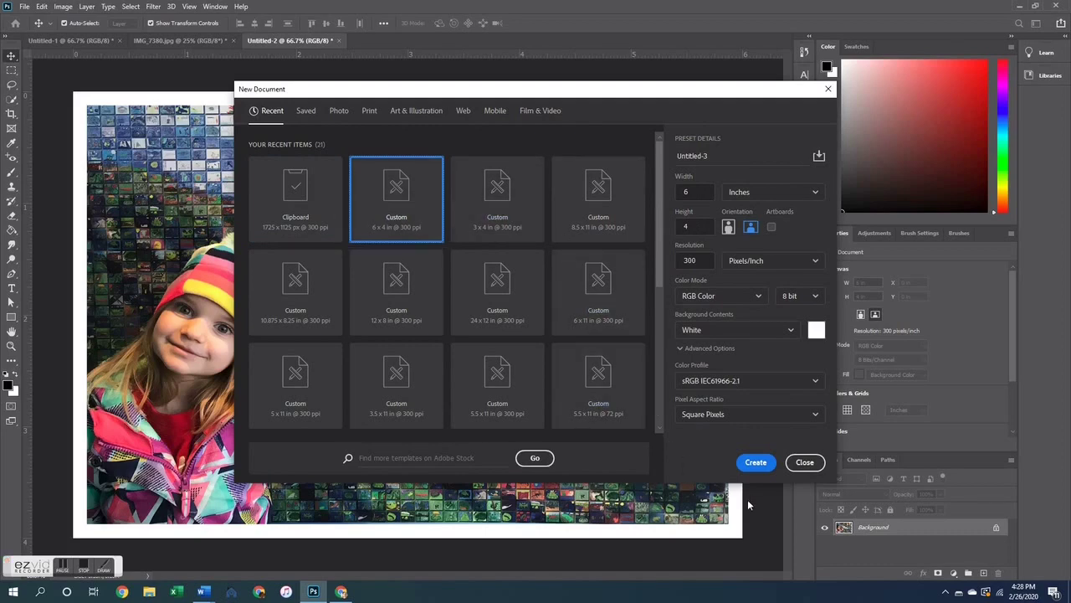
click(754, 469)
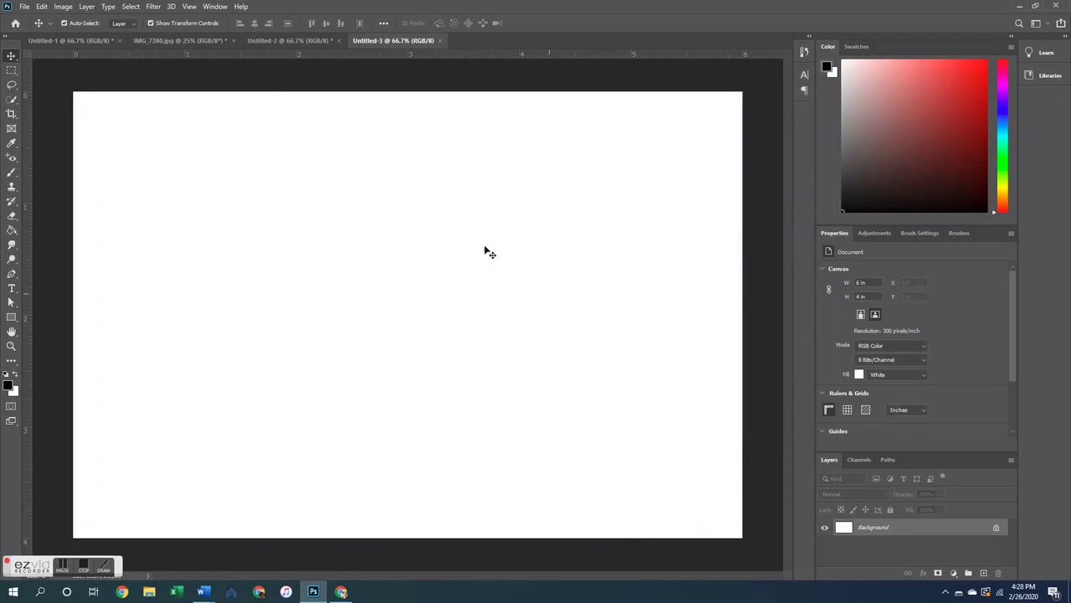
Select all of the bordered selfie in Untitled-1, copy it, and paste it into Untitled-3
click(83, 38)
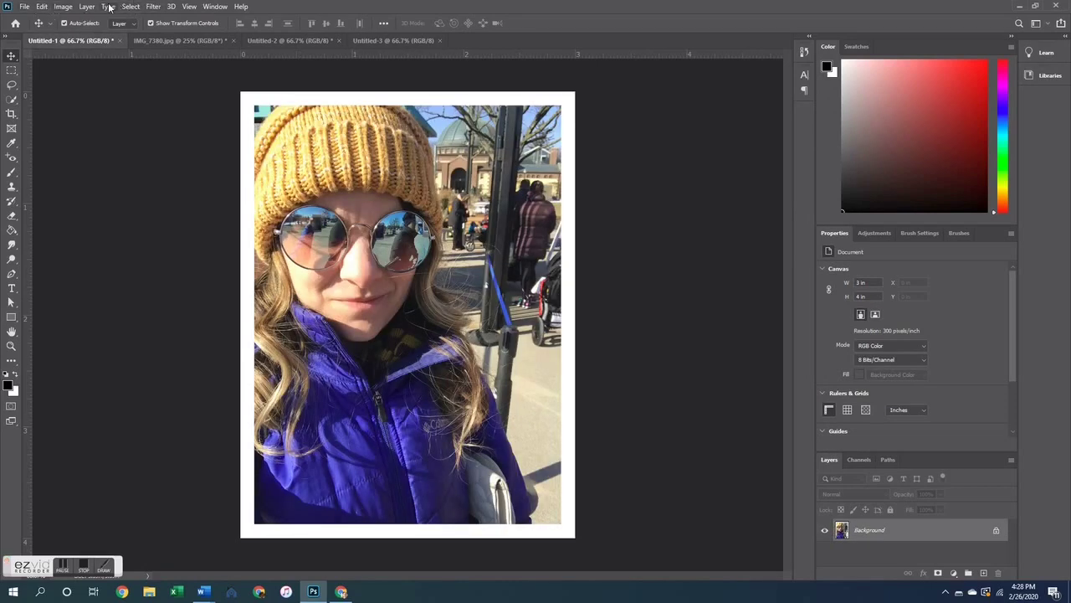
click(109, 7)
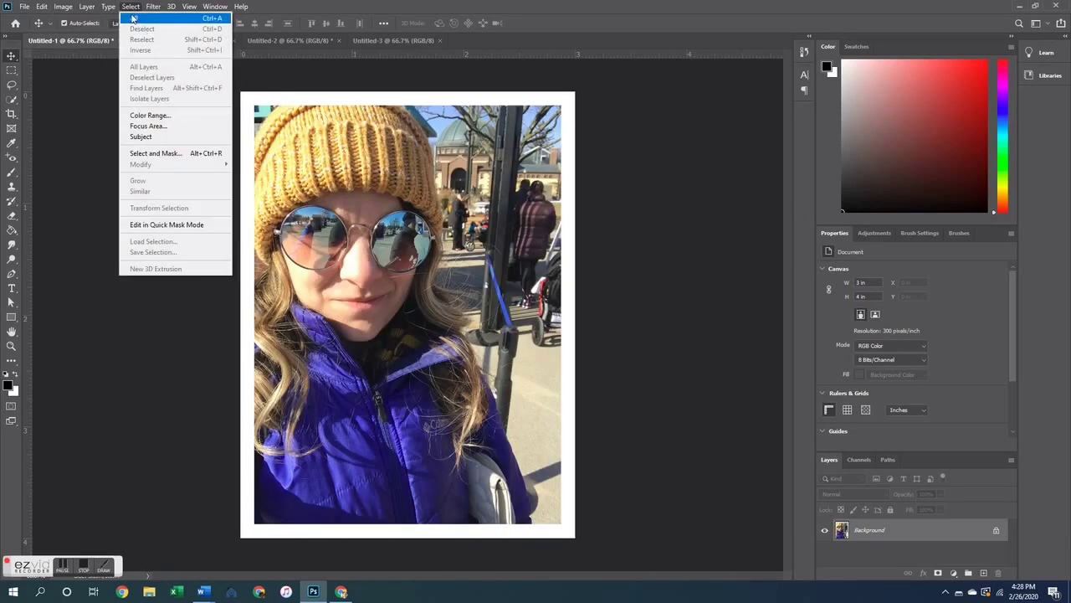
click(132, 18)
click(41, 7)
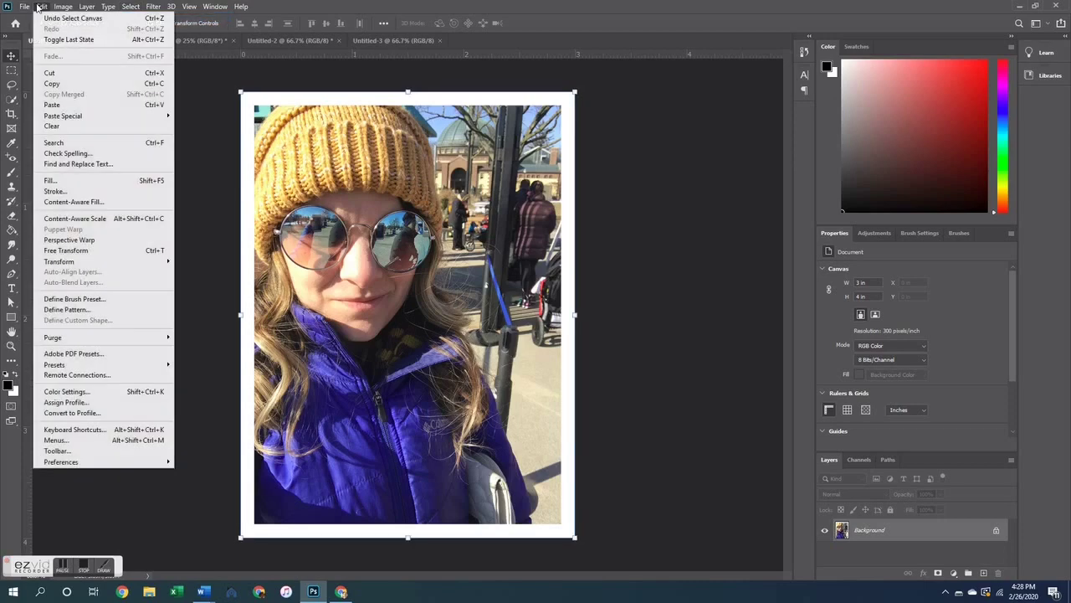
click(73, 83)
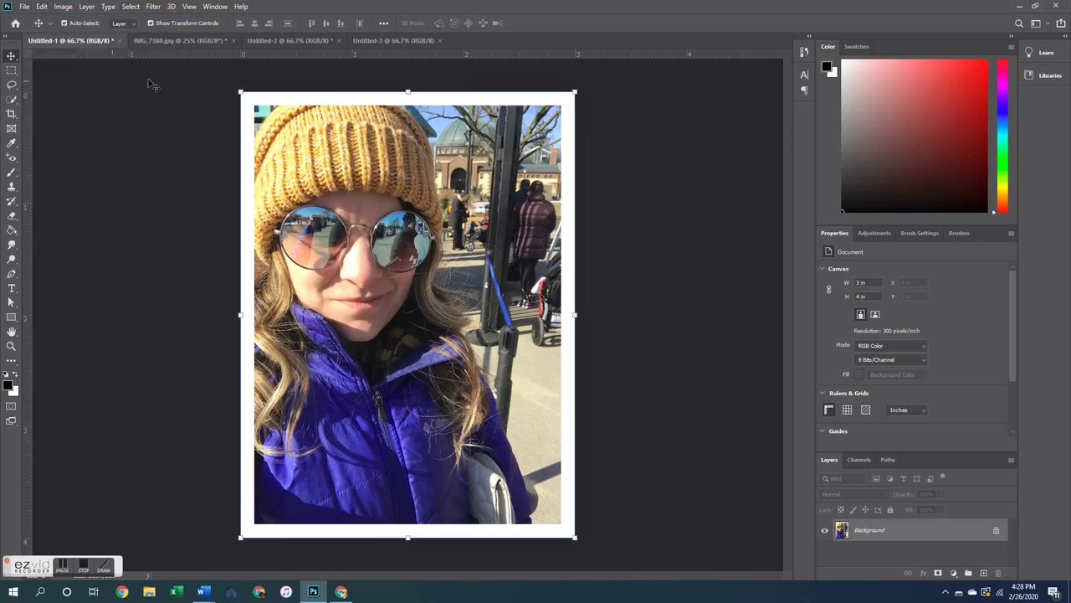
click(393, 40)
click(23, 7)
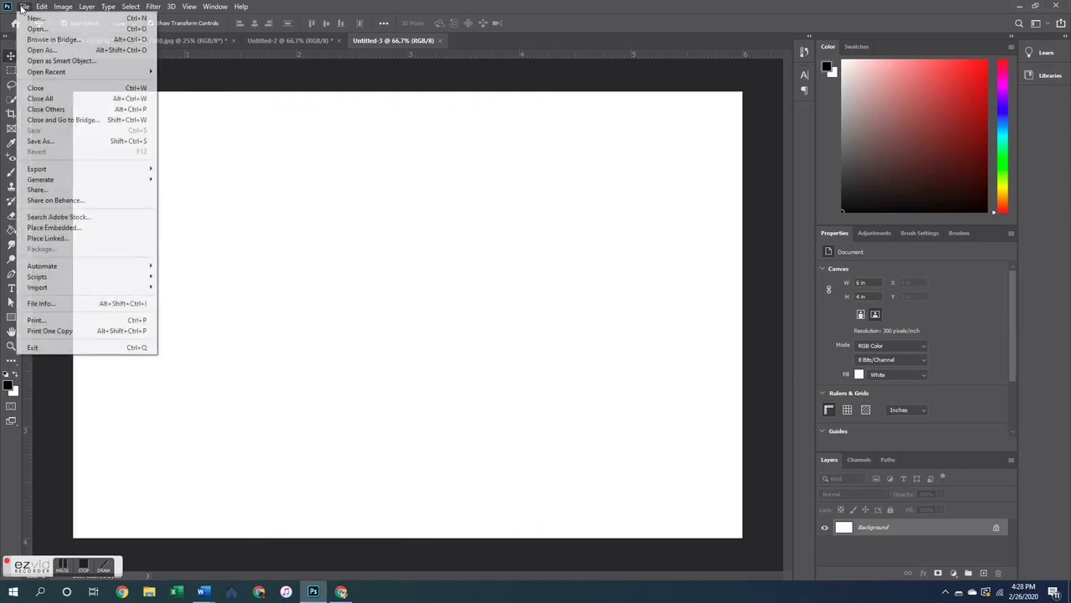
click(41, 6)
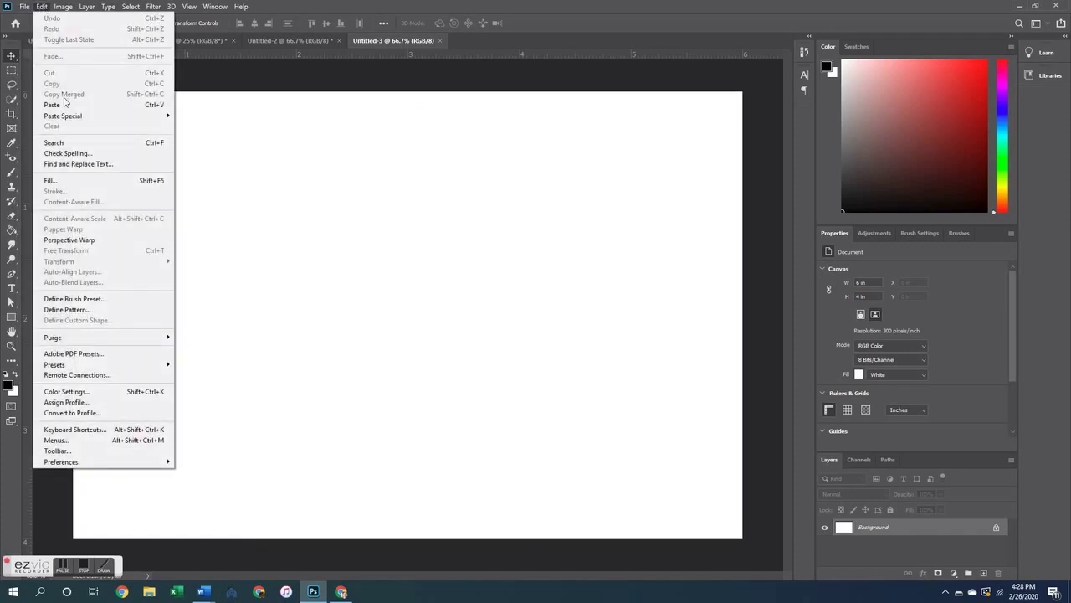
click(58, 105)
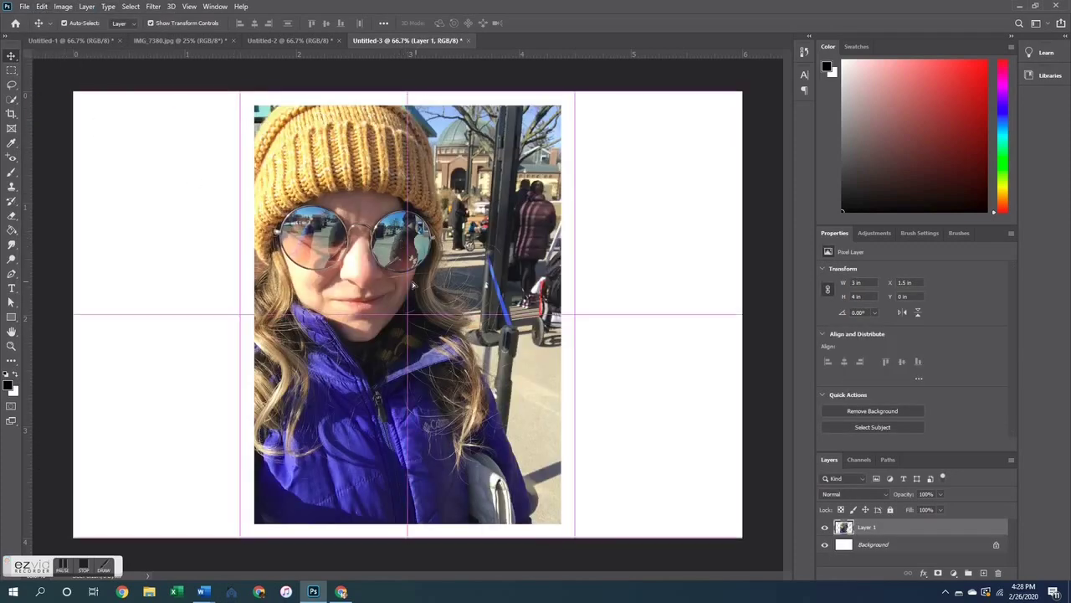
Move the selfie to the left half, duplicate it, and drag the copy to the right half
drag(412, 286, 253, 289)
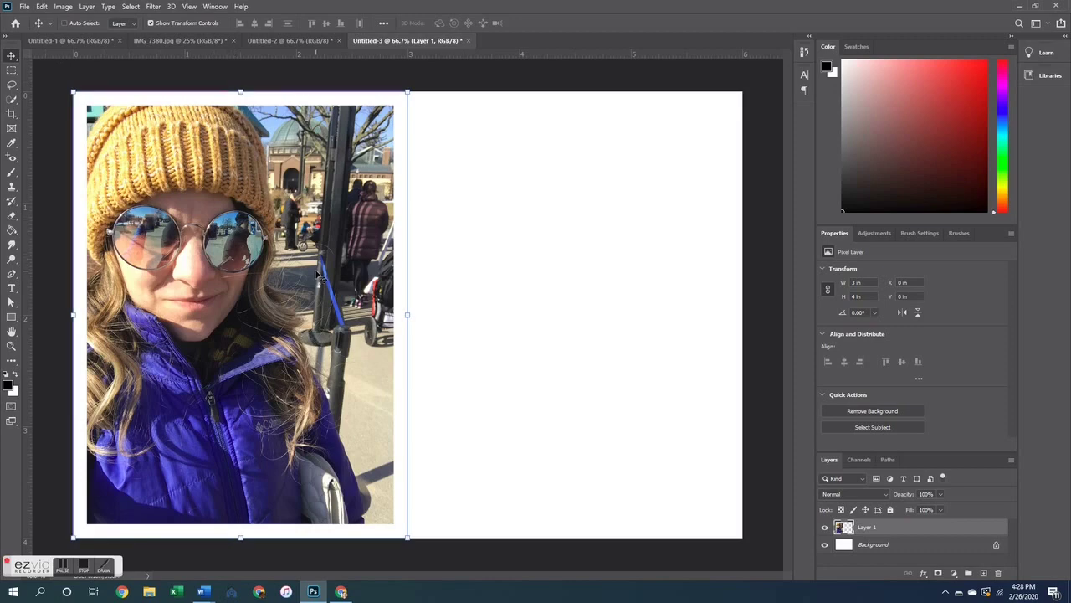
key(ctrl+v)
drag(337, 318, 475, 318)
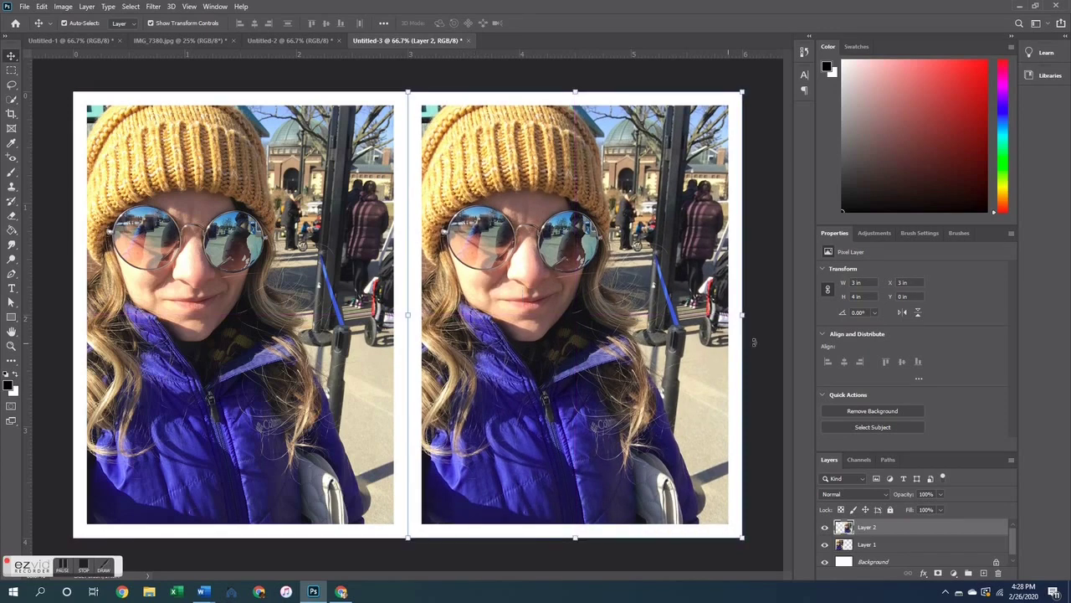
click(774, 319)
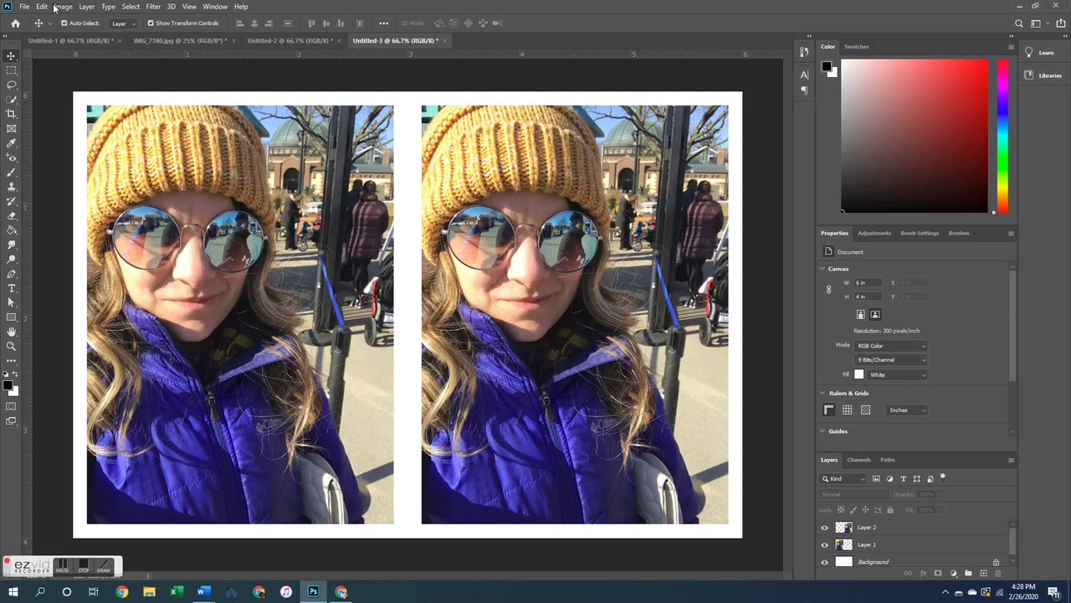
click(109, 7)
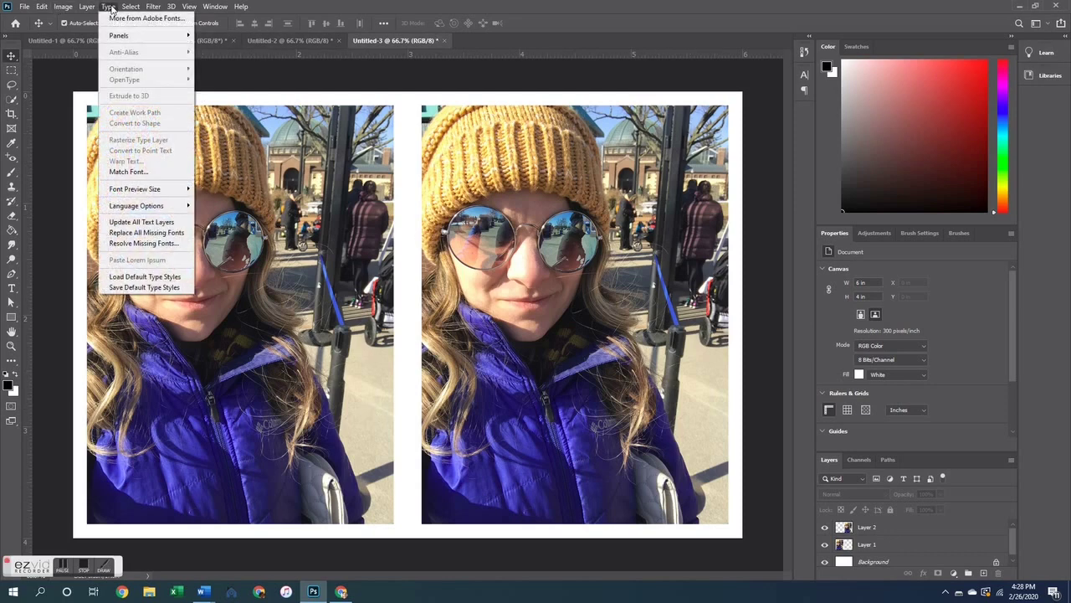
mouse_move(24, 7)
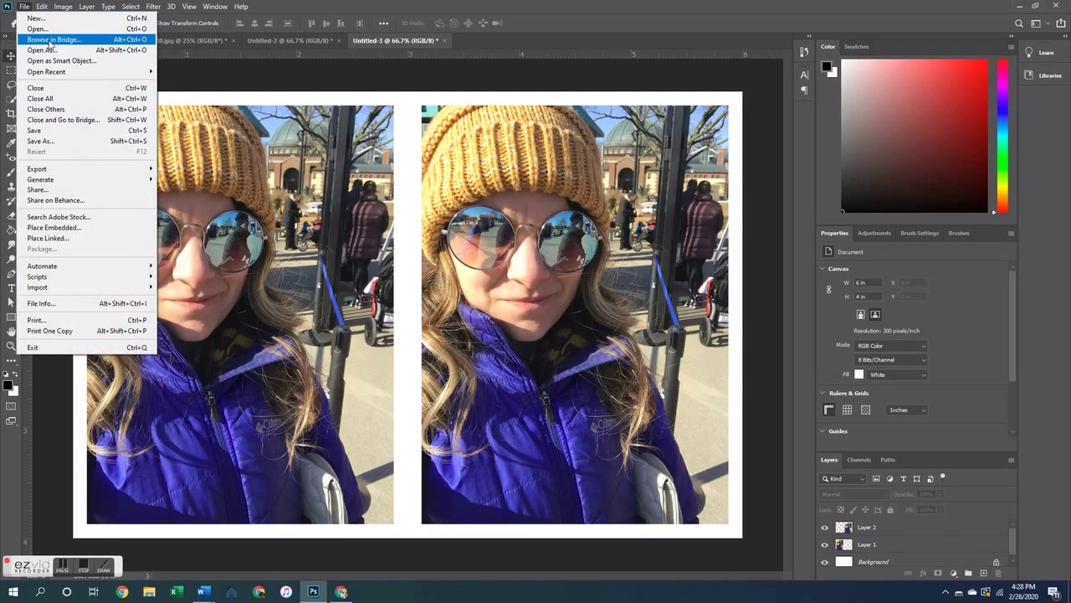
click(45, 321)
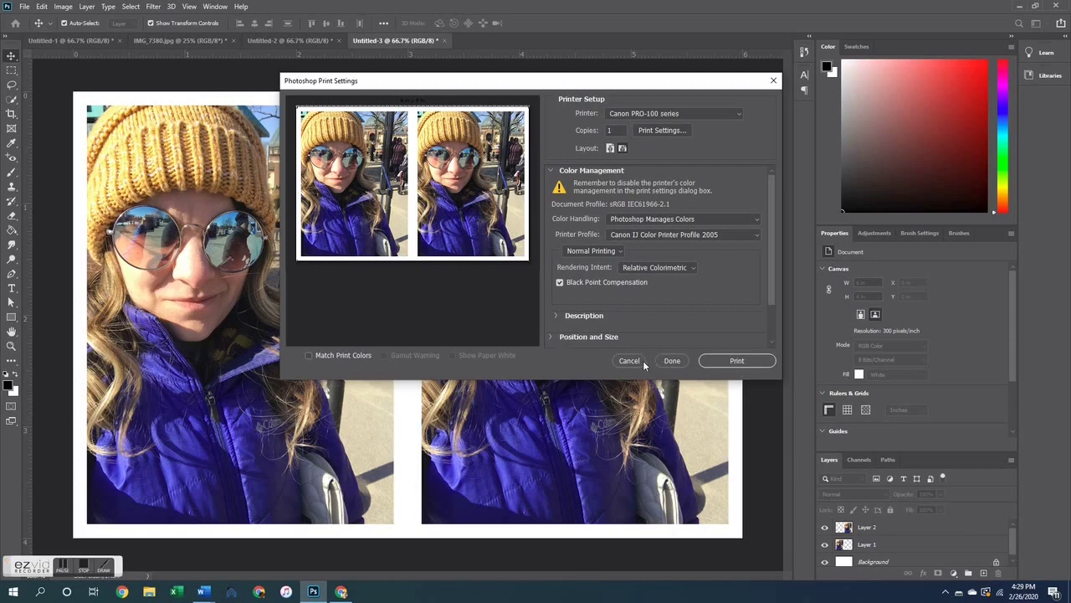
click(675, 362)
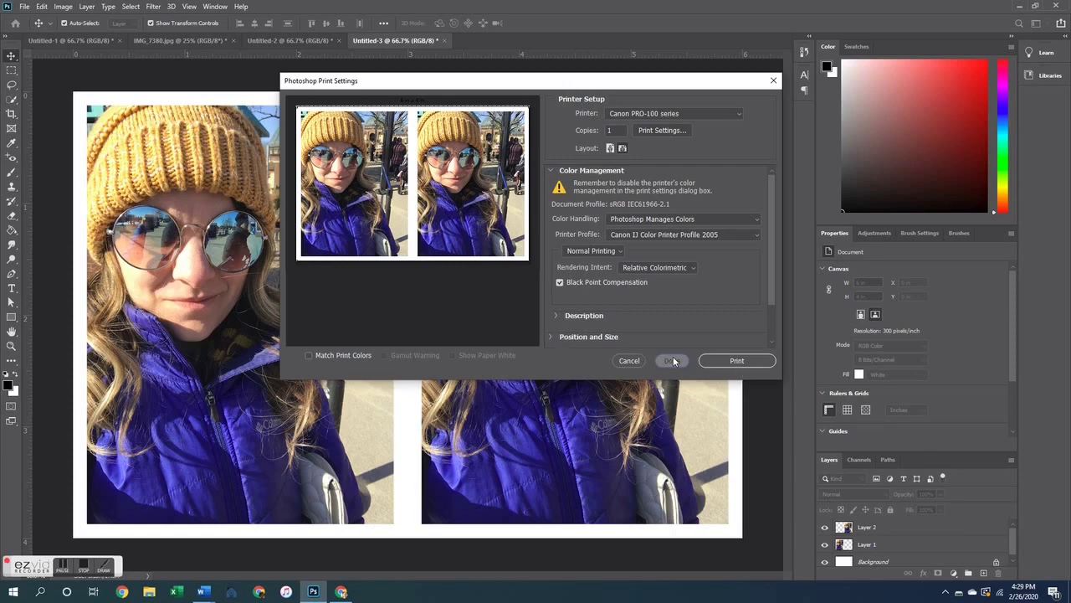